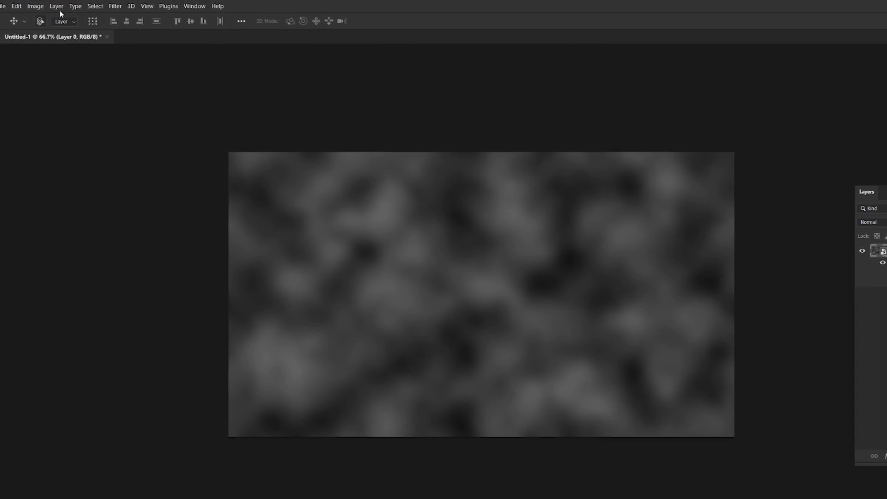
# Apply a Posterize adjustment with 40 levels to the blurred clouds layer
pyautogui.click(36, 6)
pyautogui.moveTo(72, 29)
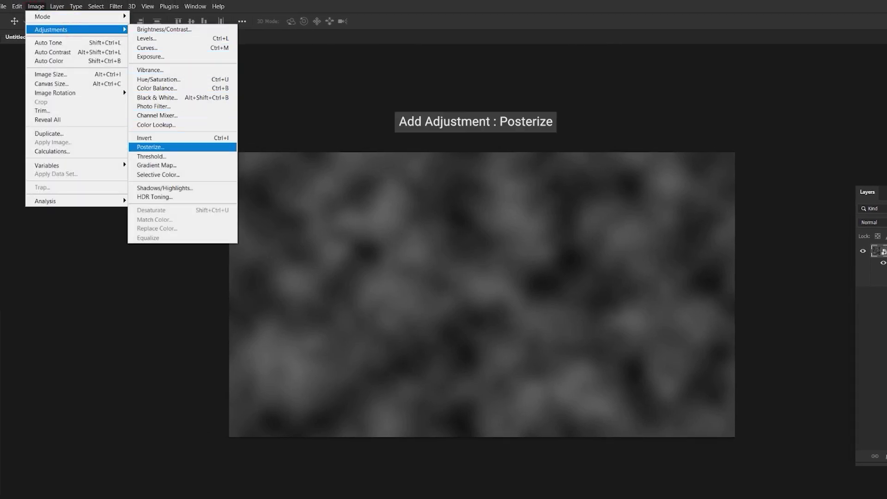
pyautogui.click(184, 147)
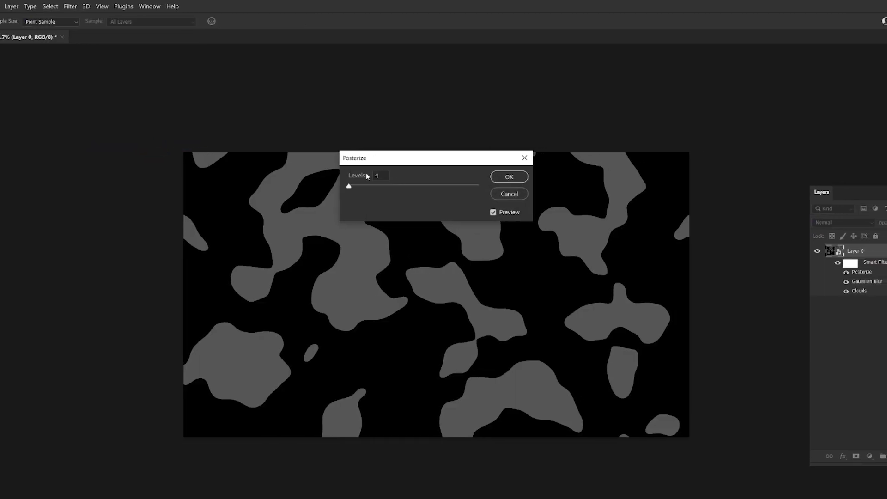
pyautogui.write('0')
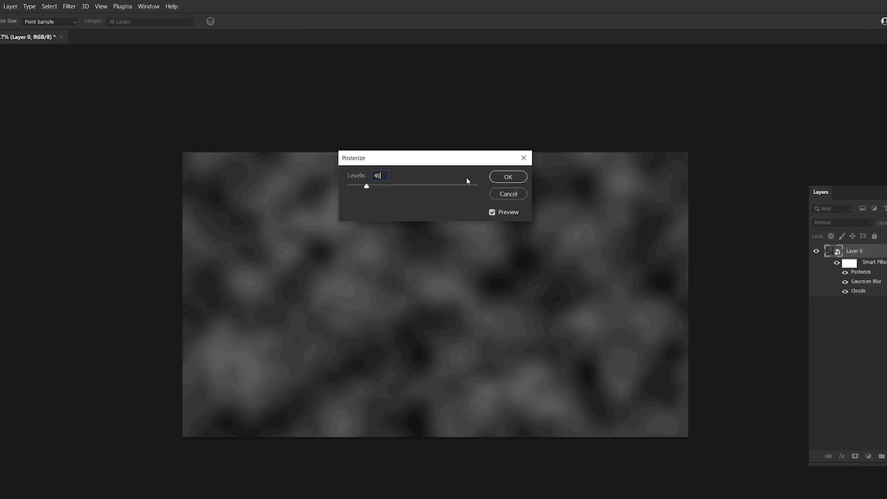
pyautogui.click(495, 178)
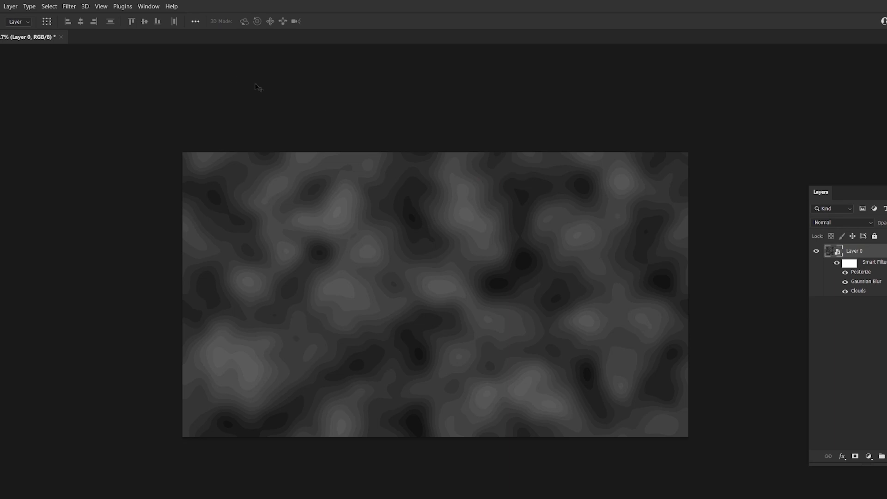
# Start a Liquify filter on the layer and ready the Forward Warp tool with size 300, density 90 and pressure 100
pyautogui.click(69, 6)
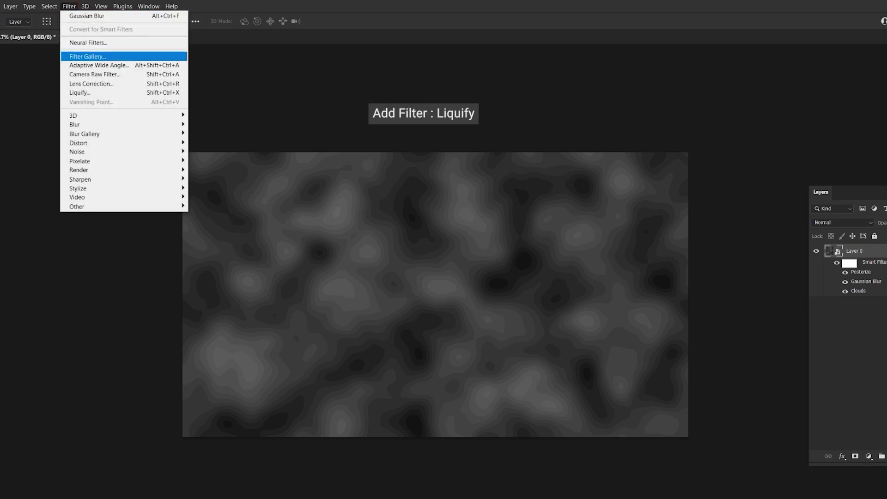
pyautogui.click(79, 92)
pyautogui.hotkey('ctrl', '-')
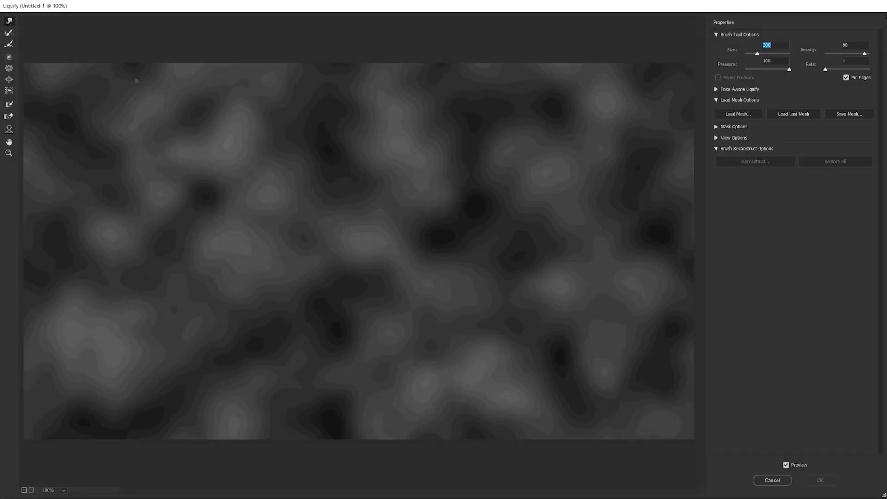
pyautogui.press('w')
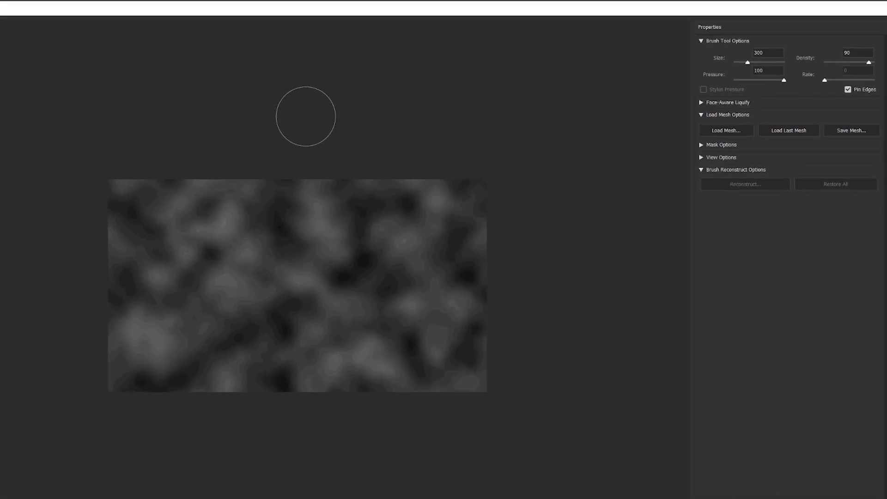
pyautogui.press(']')
pyautogui.press(']')
pyautogui.press('[')
pyautogui.press('[')
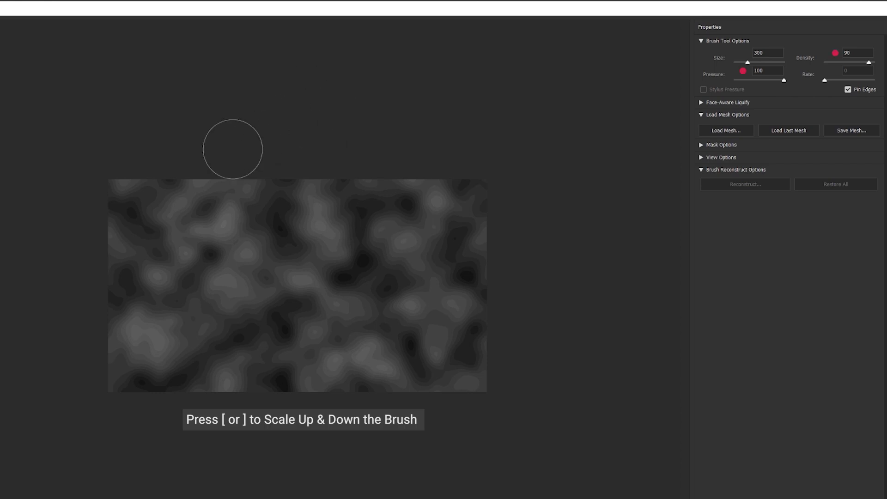
# Warp the cloud texture into flowing horizontal zigzag waves across the whole image, pushing some bands outward past the side edges
pyautogui.moveTo(106, 184)
pyautogui.mouseDown()
pyautogui.moveTo(454, 180)
pyautogui.moveTo(522, 192)
pyautogui.moveTo(340, 238)
pyautogui.moveTo(139, 259)
pyautogui.mouseUp()
pyautogui.hotkey('ctrl', 'z')
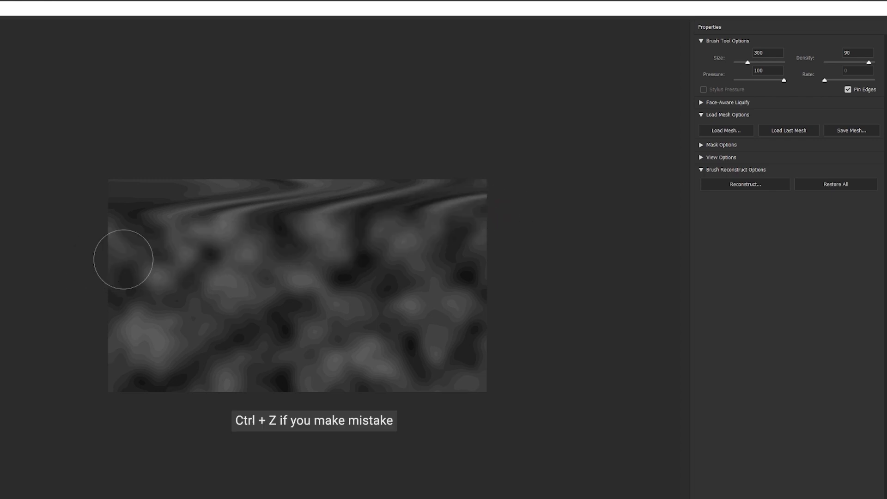
pyautogui.moveTo(479, 213)
pyautogui.mouseDown()
pyautogui.moveTo(108, 229)
pyautogui.moveTo(50, 245)
pyautogui.moveTo(108, 267)
pyautogui.moveTo(363, 250)
pyautogui.moveTo(514, 251)
pyautogui.moveTo(501, 284)
pyautogui.moveTo(75, 291)
pyautogui.moveTo(126, 314)
pyautogui.moveTo(500, 321)
pyautogui.mouseUp()
pyautogui.moveTo(489, 361)
pyautogui.mouseDown()
pyautogui.moveTo(287, 351)
pyautogui.moveTo(103, 375)
pyautogui.moveTo(543, 392)
pyautogui.moveTo(217, 406)
pyautogui.moveTo(218, 382)
pyautogui.moveTo(227, 382)
pyautogui.moveTo(105, 391)
pyautogui.mouseUp()
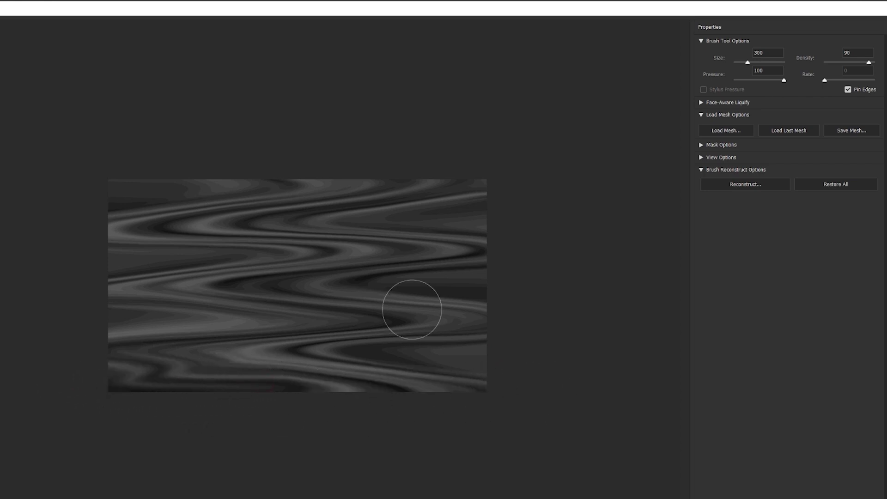
pyautogui.moveTo(346, 282); pyautogui.dragTo(532, 273)
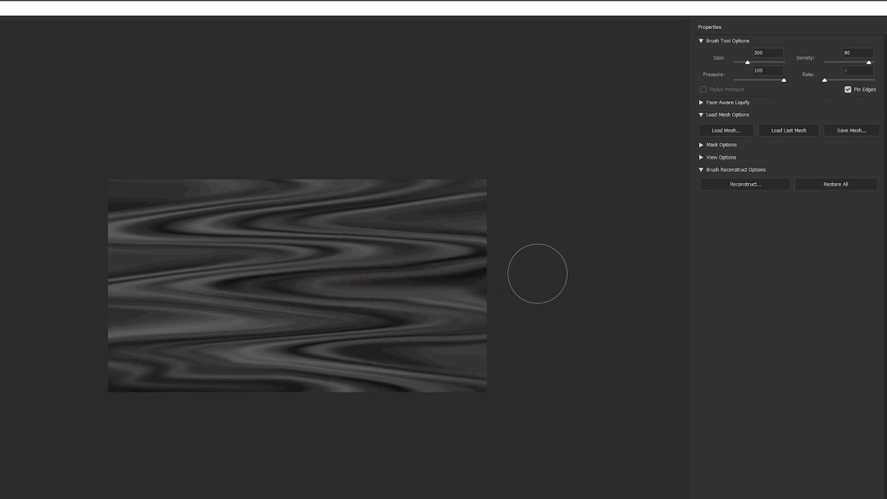
pyautogui.moveTo(323, 212); pyautogui.dragTo(506, 210)
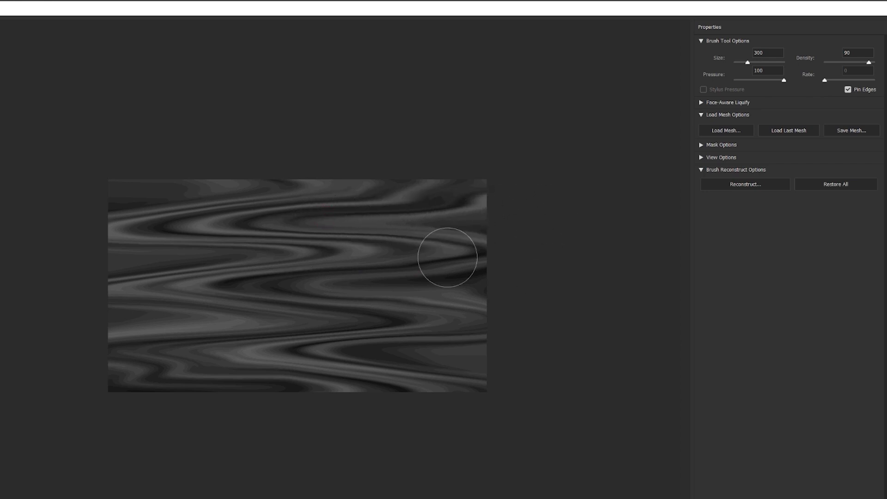
pyautogui.moveTo(251, 180); pyautogui.dragTo(49, 189)
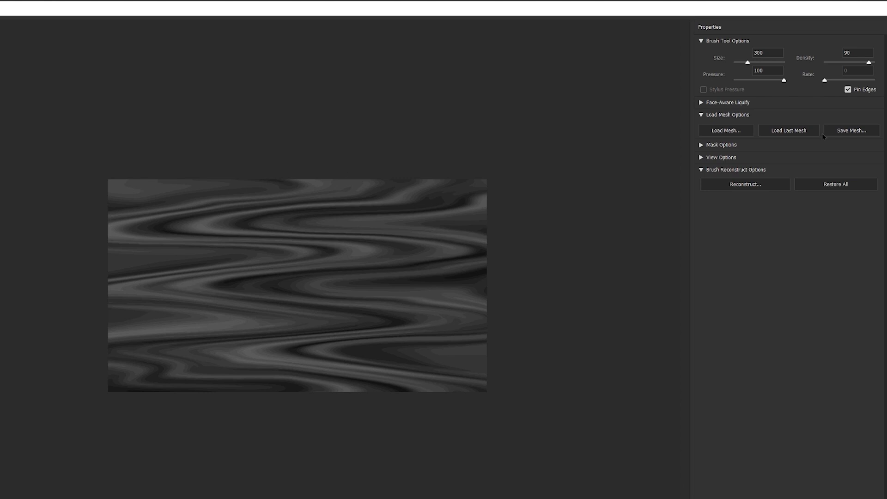
# Save the Liquify mesh as Liquify1.msh in the PROJECT 2022 folder and apply the filter
pyautogui.click(851, 131)
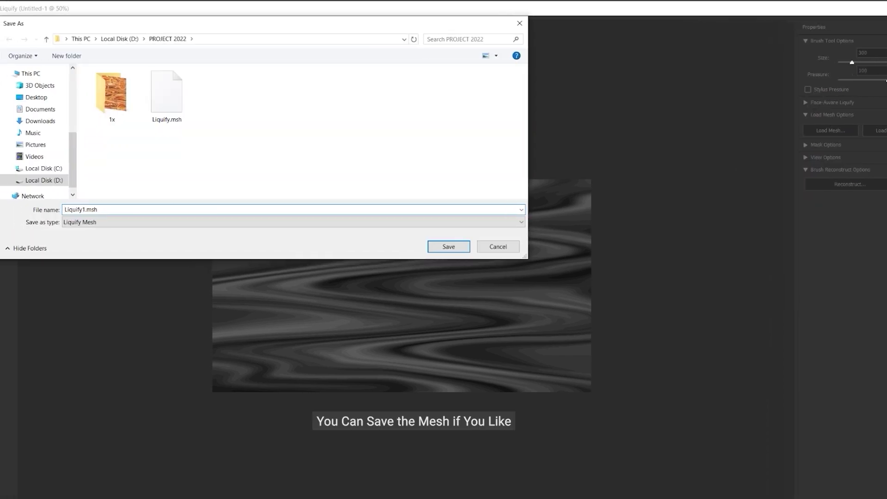
pyautogui.click(459, 248)
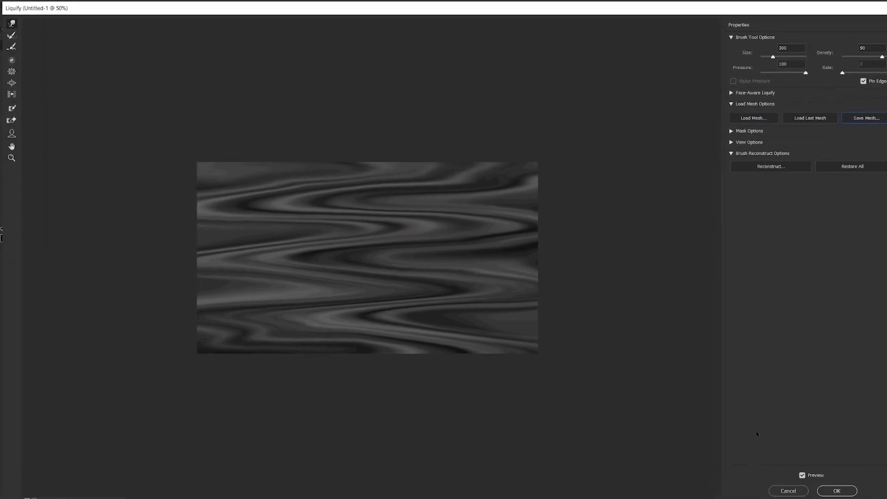
pyautogui.click(831, 478)
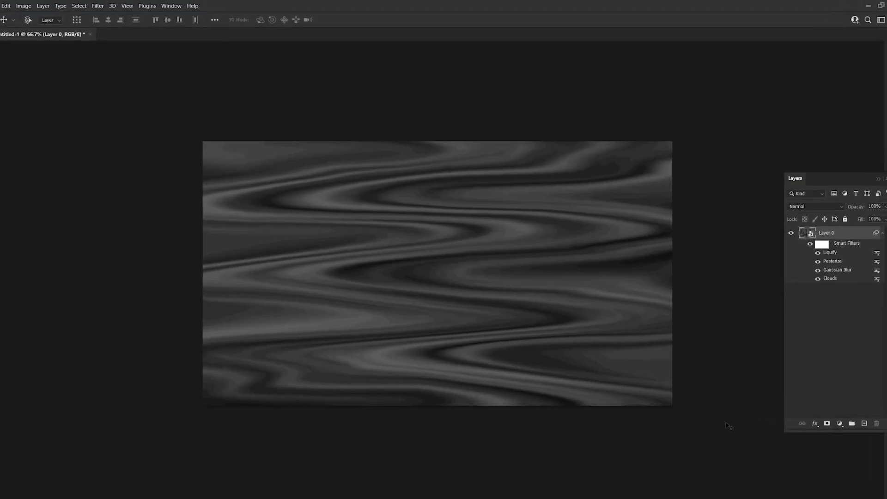
# Start a second Liquify filter and twirl a vortex left of the image's centre with a size 500 Twirl brush, density 100
pyautogui.click(67, 6)
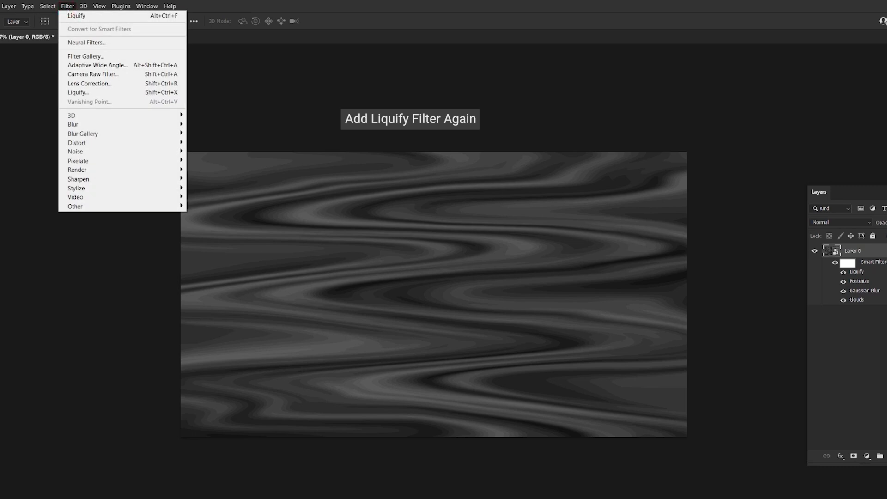
pyautogui.click(88, 92)
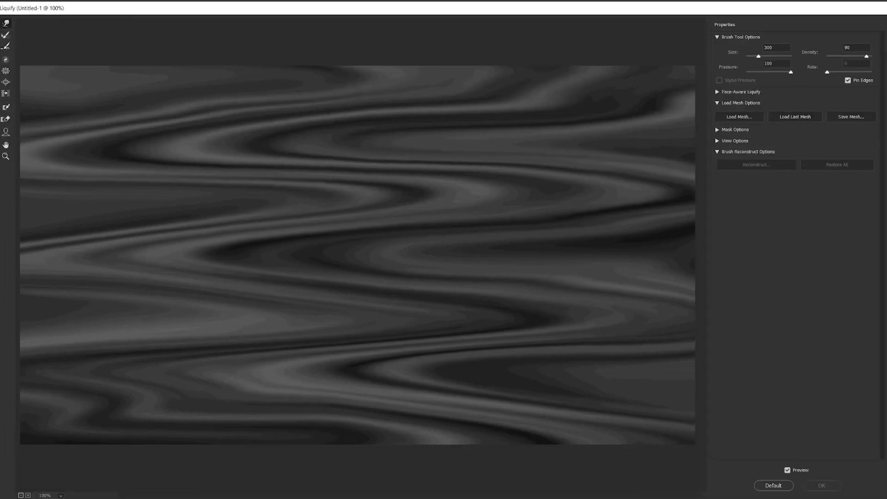
pyautogui.hotkey('ctrl', '-')
pyautogui.hotkey('ctrl', '-')
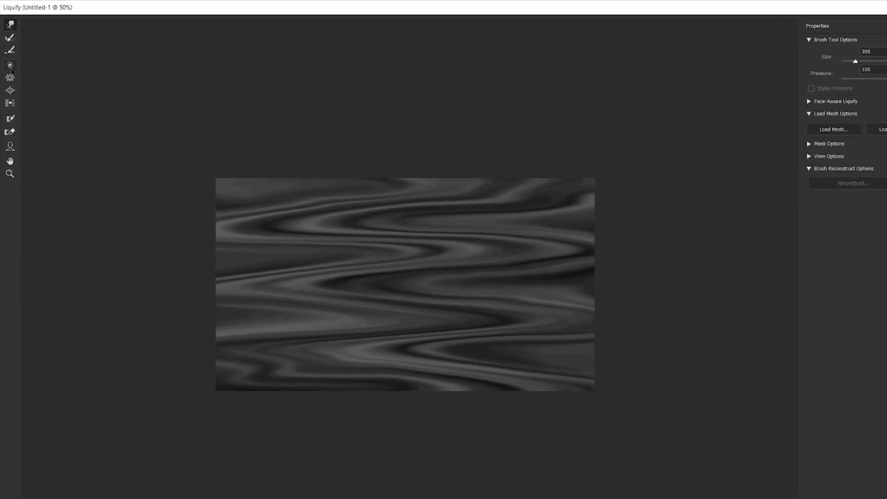
pyautogui.click(10, 66)
pyautogui.press(']')
pyautogui.press(']')
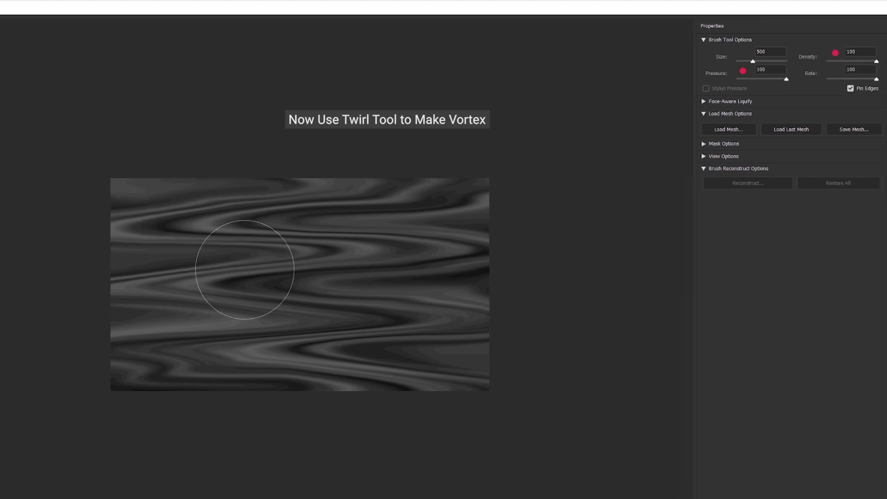
pyautogui.moveTo(241, 270); pyautogui.dragTo(241, 270)
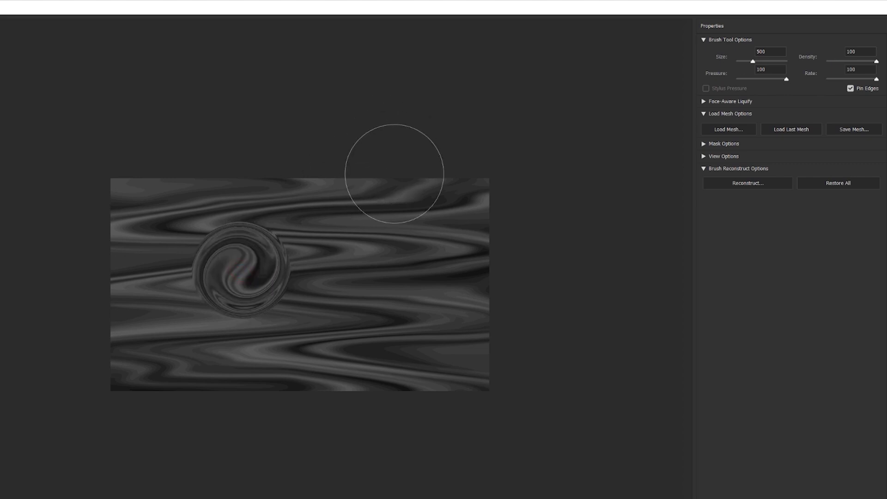
# Twirl a large vortex in the image's lower right, a size 250 one near the upper edge, and small ones at lower and upper left
pyautogui.press(']')
pyautogui.press(']')
pyautogui.moveTo(399, 339); pyautogui.dragTo(400, 338)
pyautogui.press('[')
pyautogui.press('[')
pyautogui.press('[')
pyautogui.press('[')
pyautogui.press('[')
pyautogui.moveTo(366, 209); pyautogui.dragTo(365, 210)
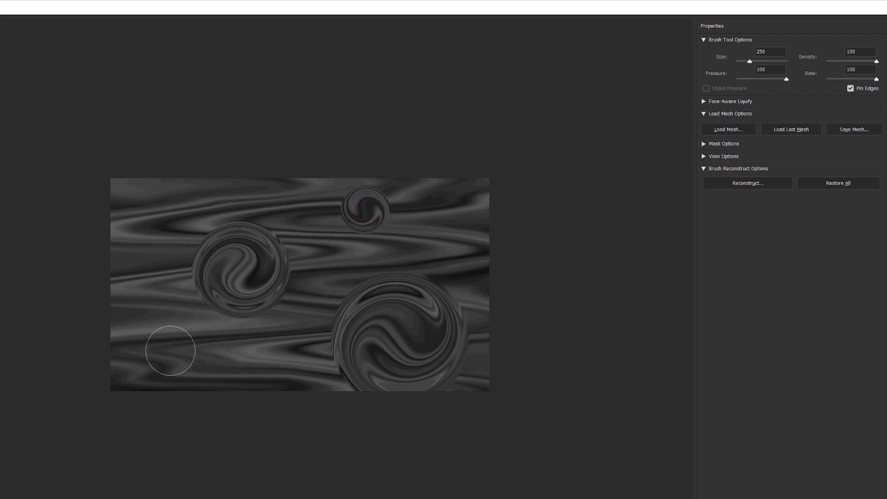
pyautogui.moveTo(165, 347); pyautogui.dragTo(166, 346)
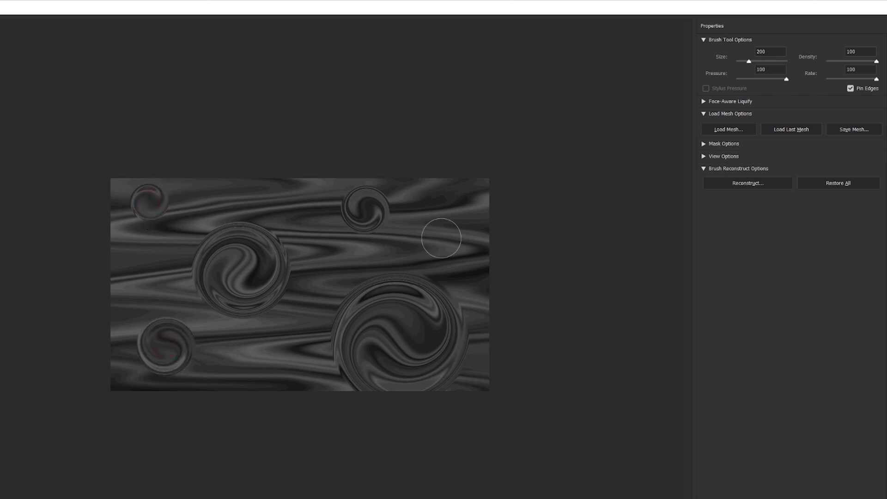
# Twirl partial vortices at the image's upper-right corner, lower edge and left edge, and apply the Liquify filter
pyautogui.press(']')
pyautogui.press(']')
pyautogui.moveTo(475, 188); pyautogui.dragTo(475, 188)
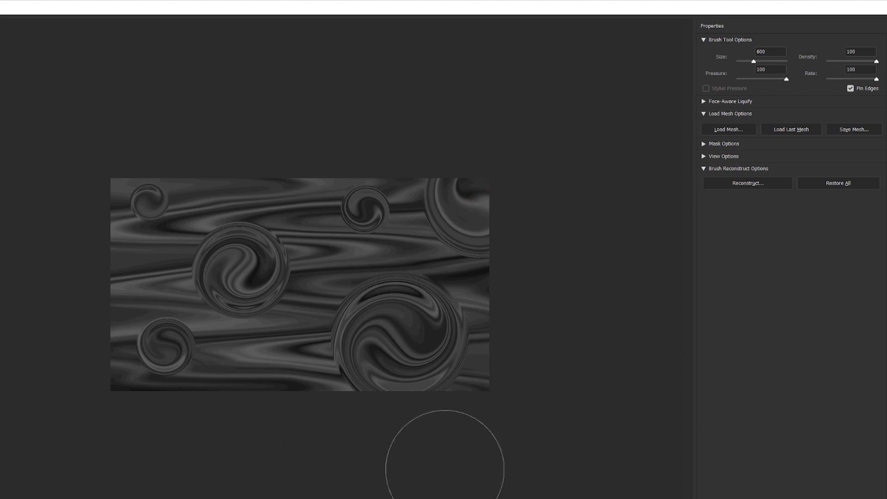
pyautogui.moveTo(261, 385); pyautogui.dragTo(261, 385)
pyautogui.press(']')
pyautogui.press(']')
pyautogui.press(']')
pyautogui.moveTo(97, 271); pyautogui.dragTo(96, 271)
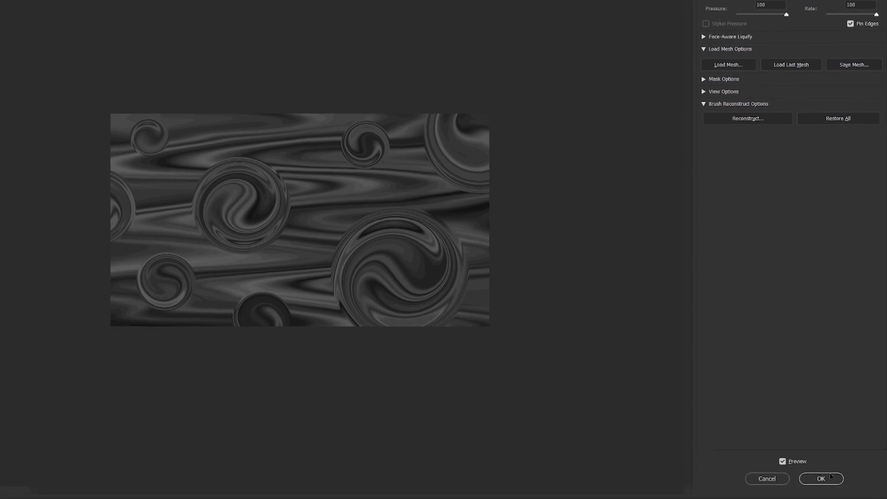
pyautogui.click(830, 475)
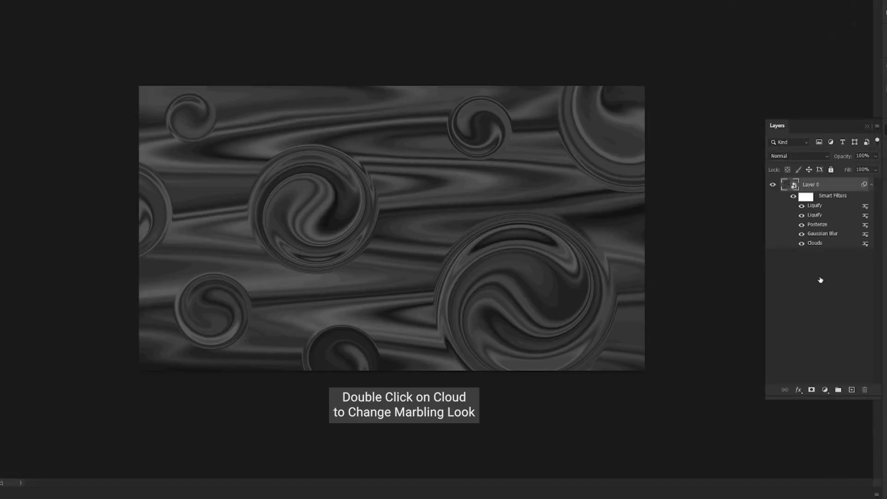
# Regenerate the Clouds smart filter twice to vary the marbling, and make a merged copy of the entire canvas
pyautogui.doubleClick(816, 243)
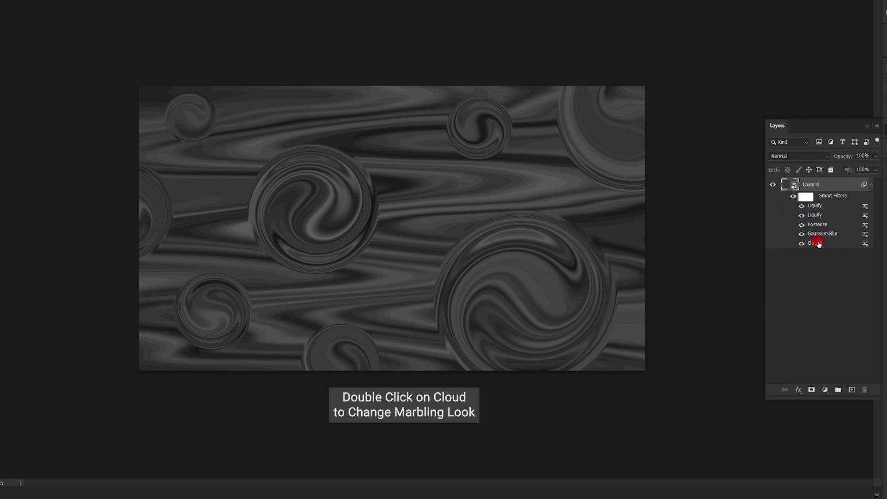
pyautogui.doubleClick(818, 242)
pyautogui.hotkey('ctrl', 'a')
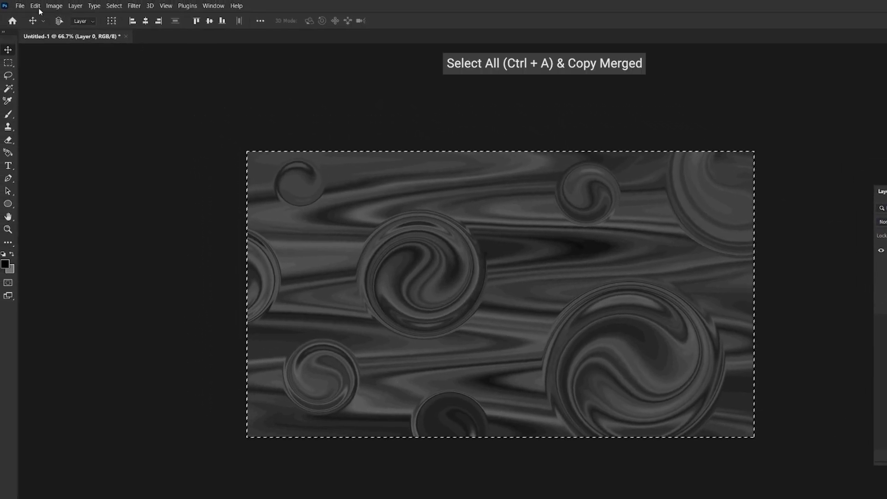
pyautogui.click(36, 7)
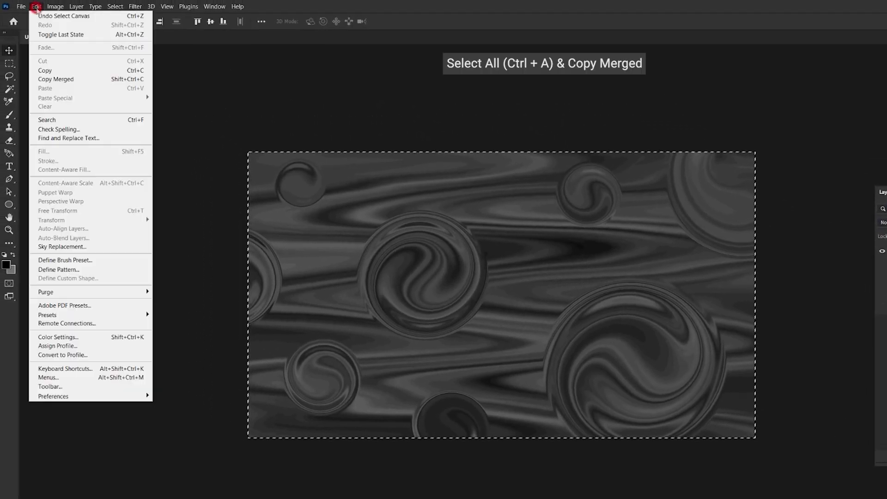
pyautogui.click(60, 79)
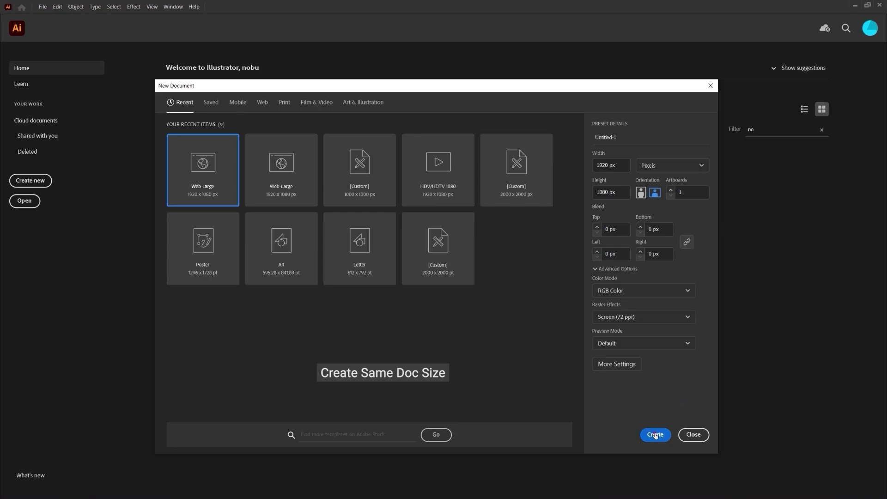
# In Illustrator, create a 1920 x 1080 px RGB document, paste the marbled image and centre it horizontally and vertically on the artboard
pyautogui.click(655, 434)
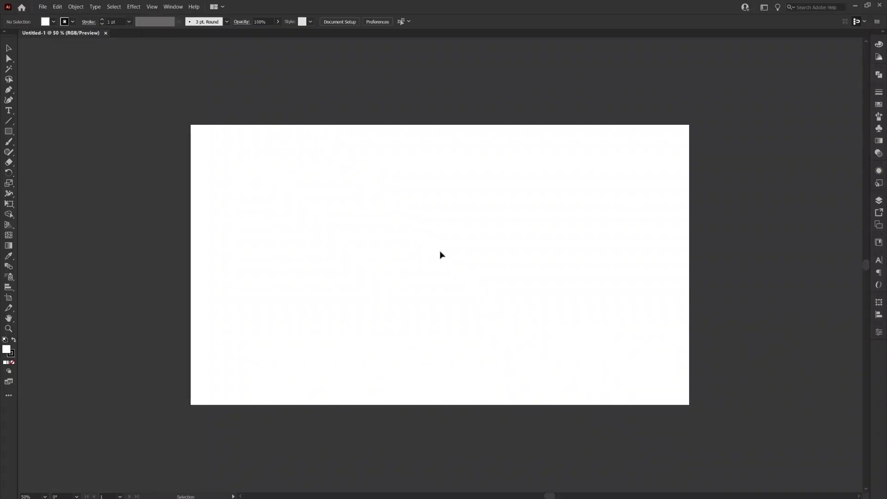
pyautogui.click(440, 253)
pyautogui.hotkey('ctrl', 'v')
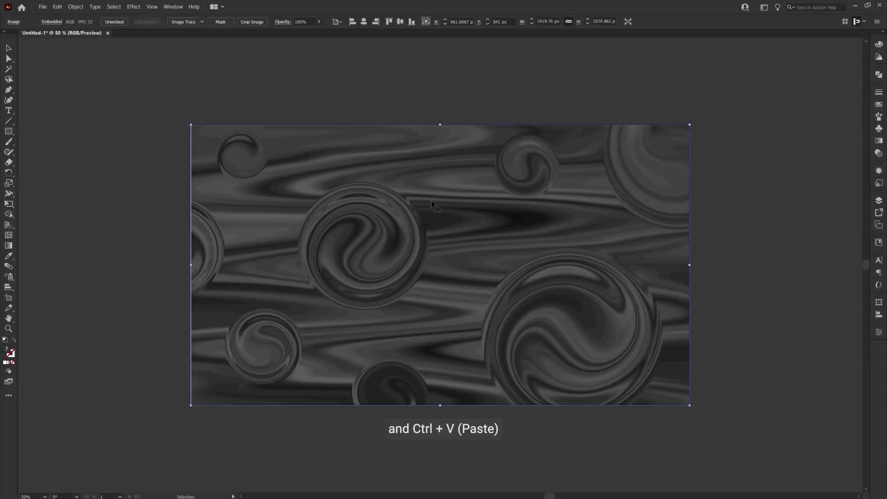
pyautogui.click(400, 23)
pyautogui.click(365, 23)
pyautogui.click(398, 94)
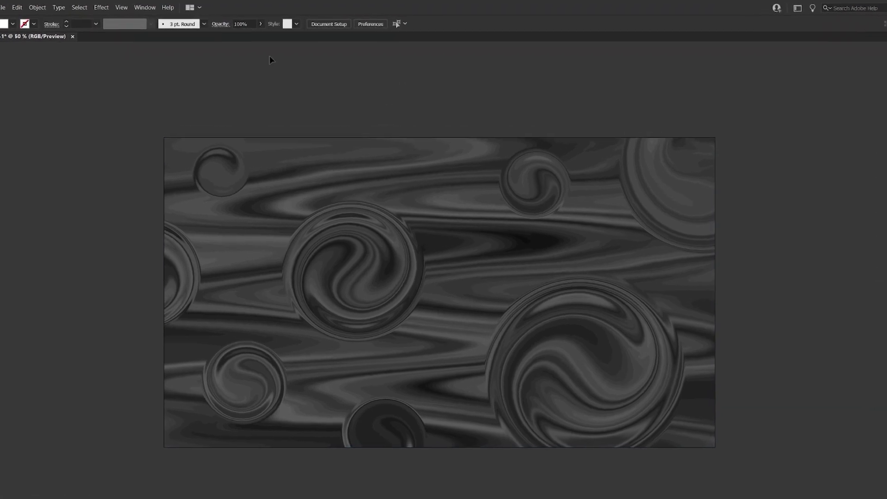
# Run Image Trace on the pasted marble image in Grayscale mode
pyautogui.click(146, 7)
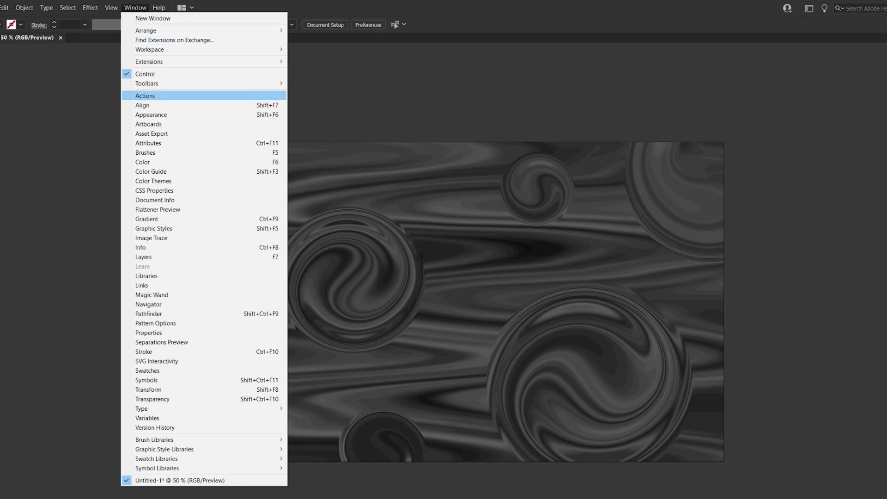
pyautogui.click(178, 238)
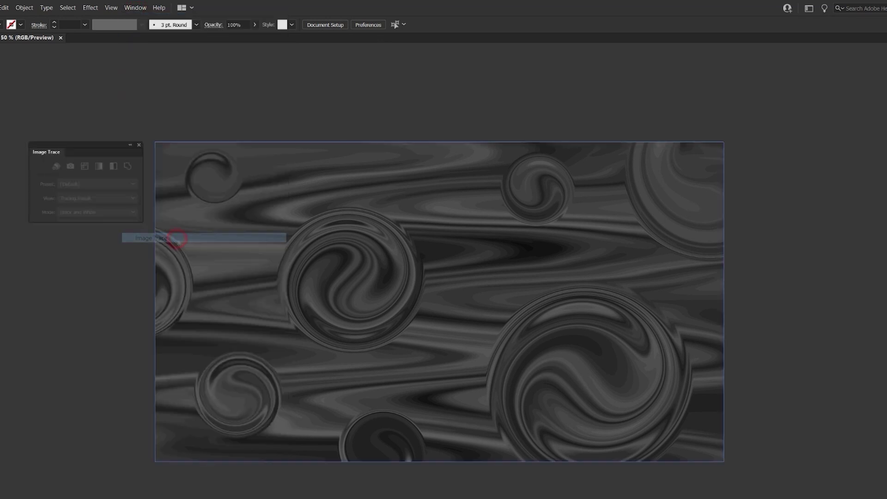
pyautogui.moveTo(105, 146); pyautogui.dragTo(98, 143)
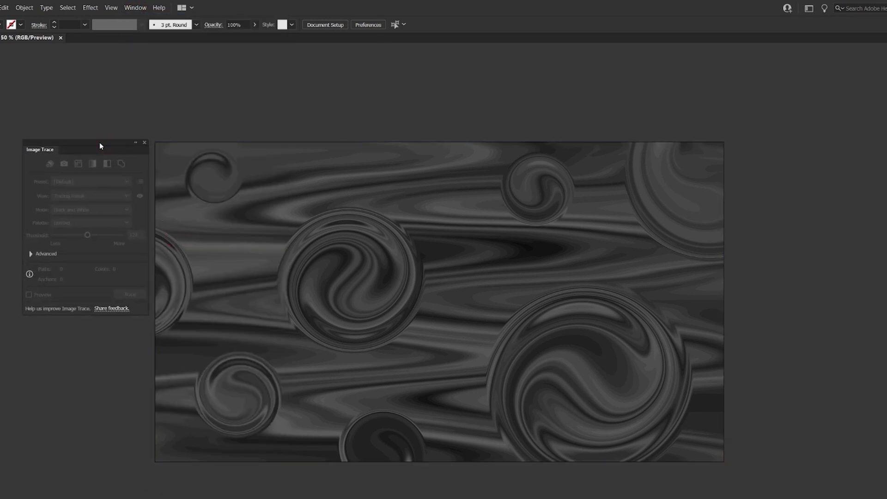
pyautogui.moveTo(222, 204); pyautogui.dragTo(215, 204)
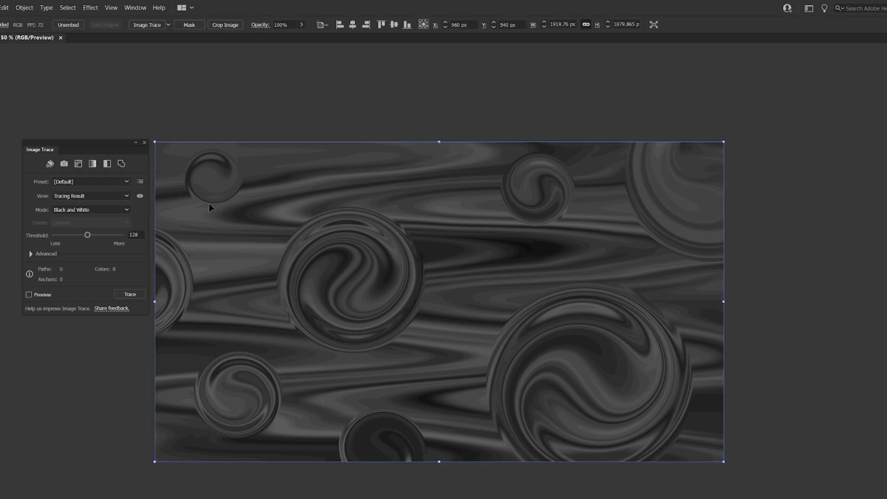
pyautogui.click(127, 210)
pyautogui.click(123, 231)
pyautogui.click(130, 294)
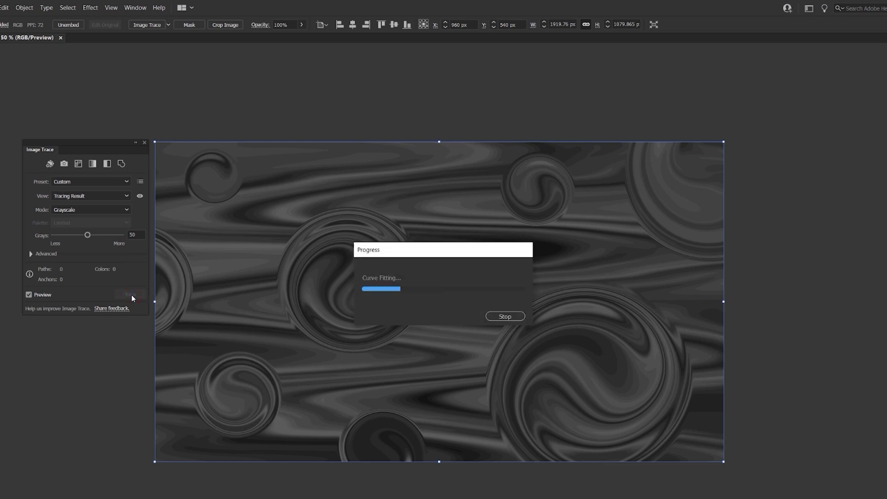
# Close the trace settings, expand the tracing result into vector paths and deselect it
pyautogui.click(144, 143)
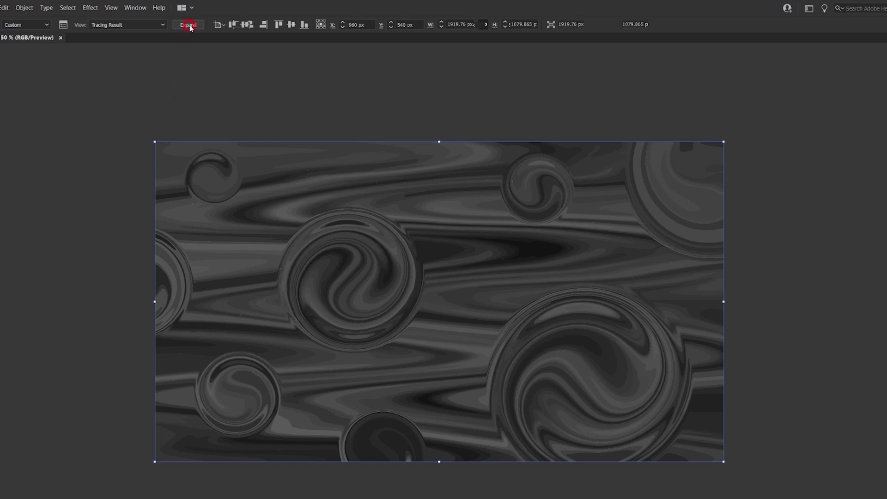
pyautogui.click(188, 24)
pyautogui.click(334, 106)
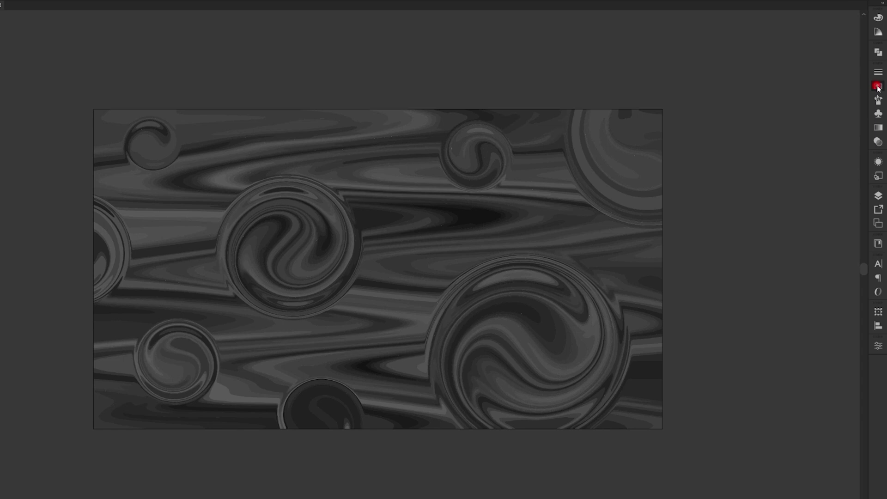
# Open the Landscape nature swatch library, add its last two colour groups to the document swatches, and close the library
pyautogui.click(878, 86)
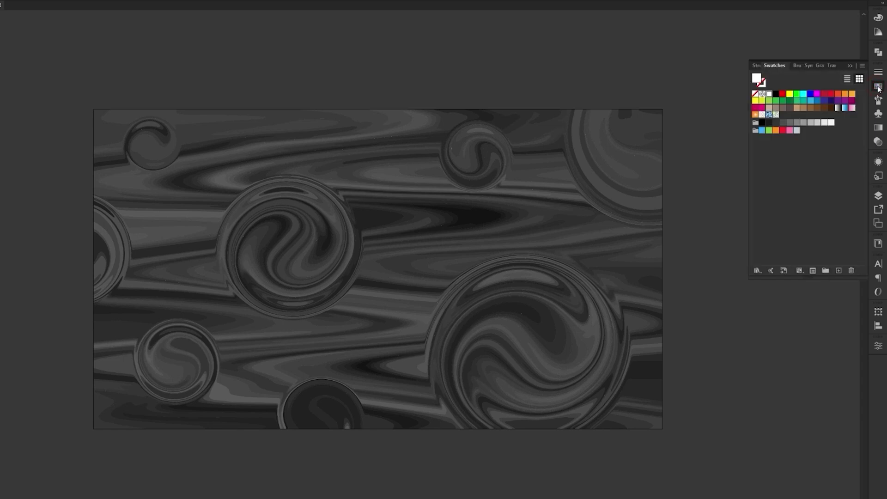
pyautogui.click(758, 270)
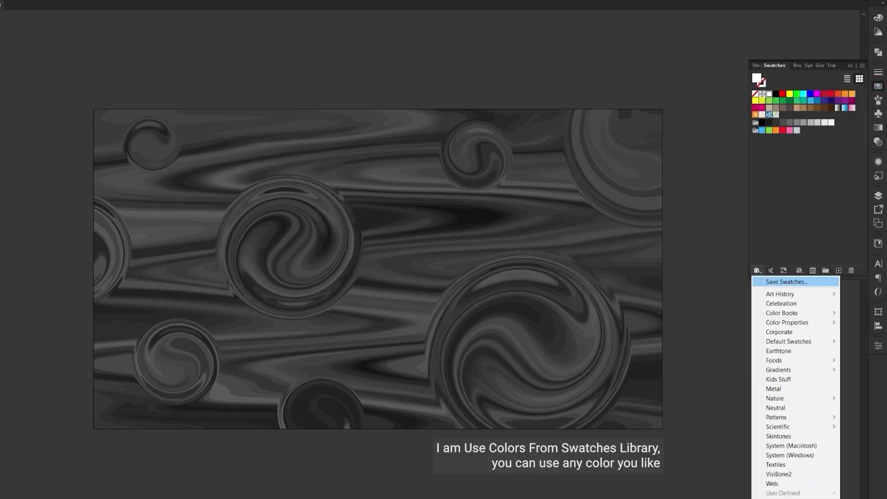
pyautogui.moveTo(776, 398)
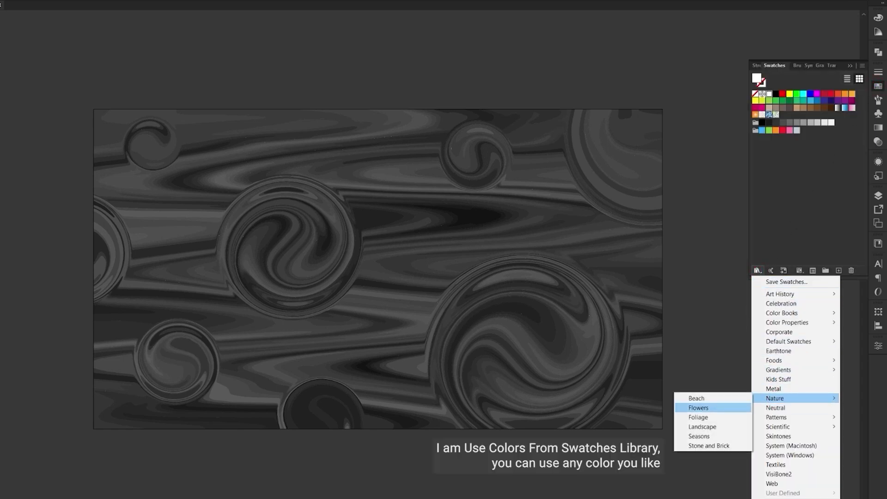
pyautogui.click(735, 428)
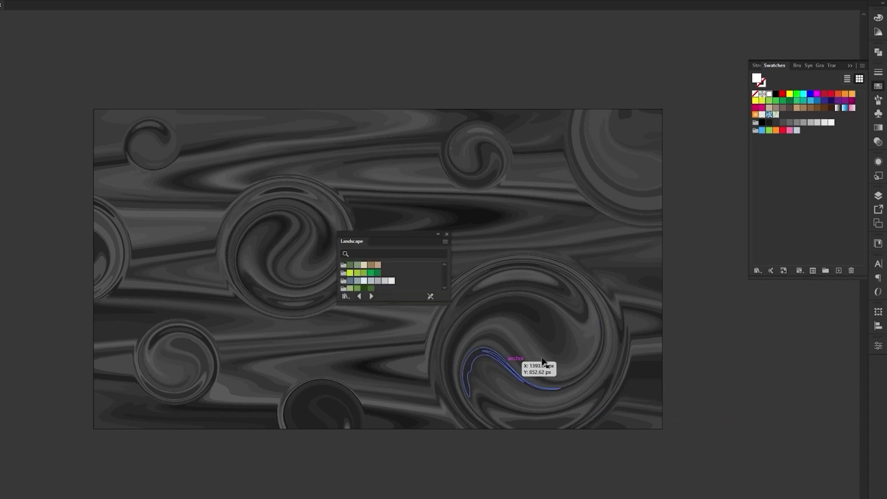
pyautogui.moveTo(394, 304); pyautogui.dragTo(389, 444)
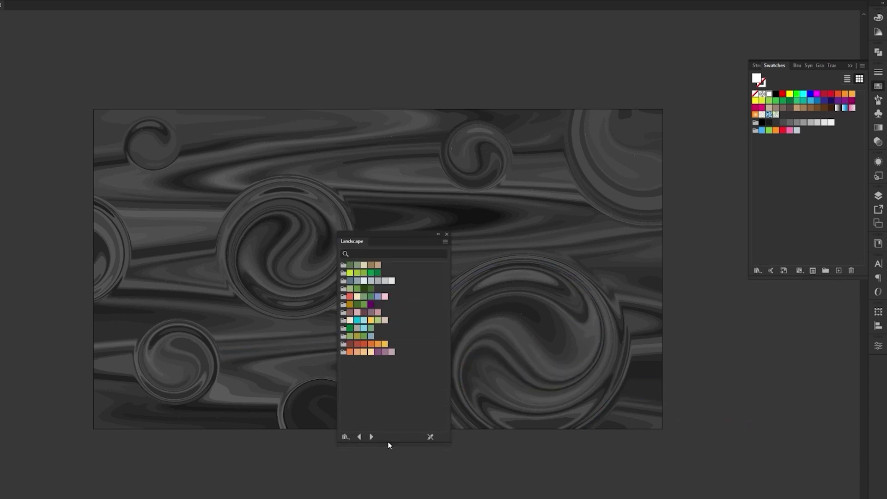
pyautogui.click(342, 353)
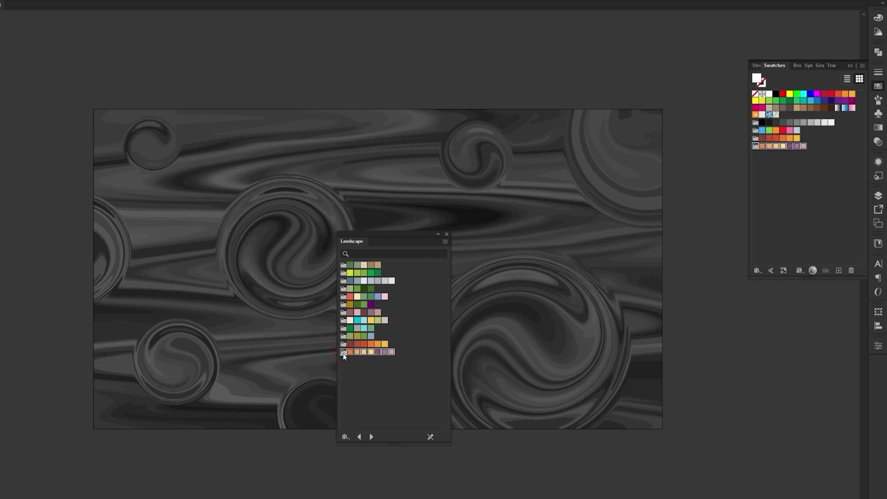
pyautogui.click(446, 234)
# Fill the expanded artwork with random swatches from the red-to-yellow Landscape colour group using the randomus script's Fill Swatches
pyautogui.moveTo(667, 126); pyautogui.dragTo(651, 148)
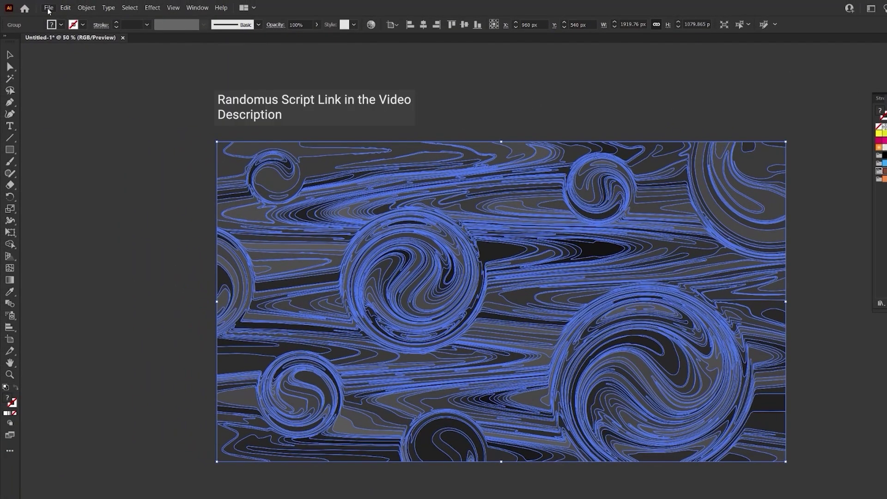
pyautogui.click(49, 9)
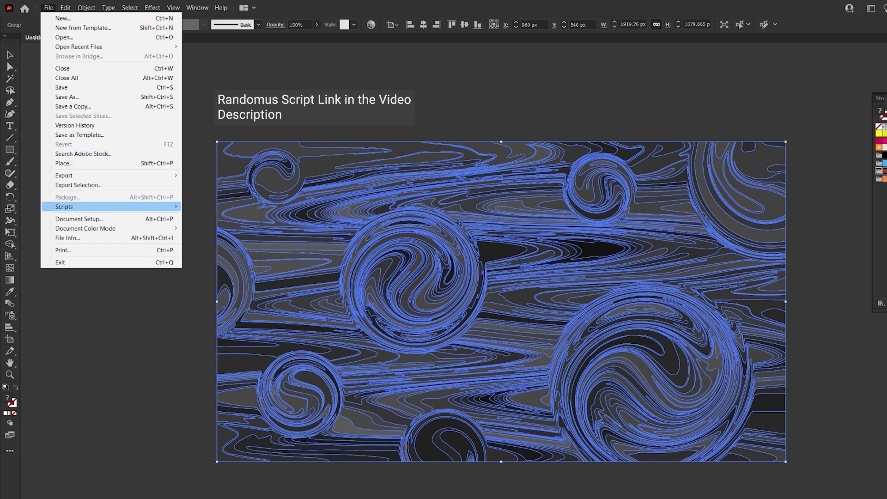
pyautogui.click(123, 206)
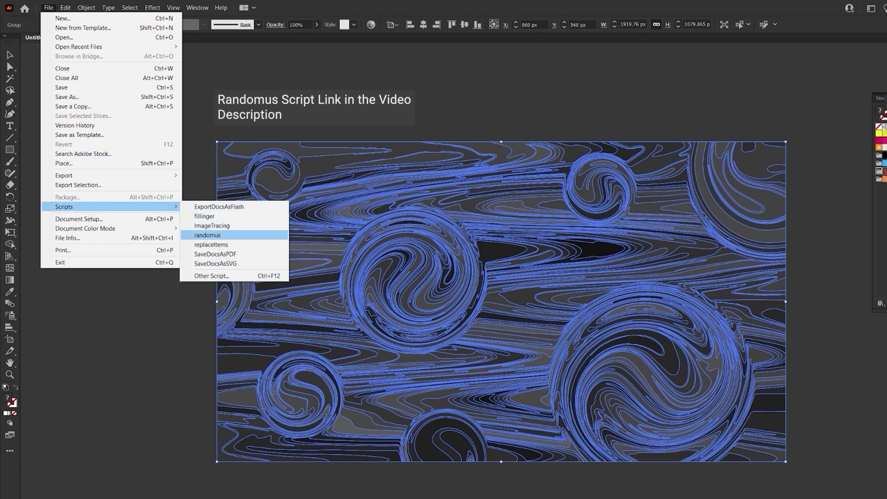
pyautogui.click(206, 235)
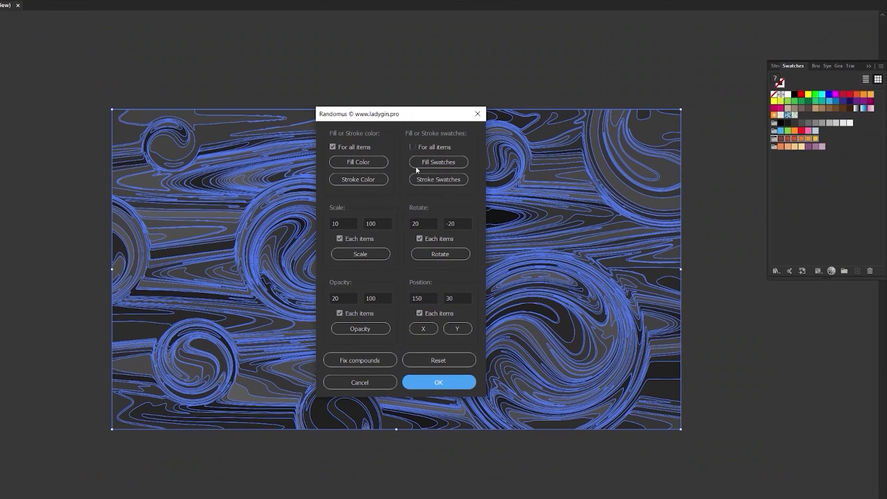
pyautogui.click(497, 178)
pyautogui.click(441, 382)
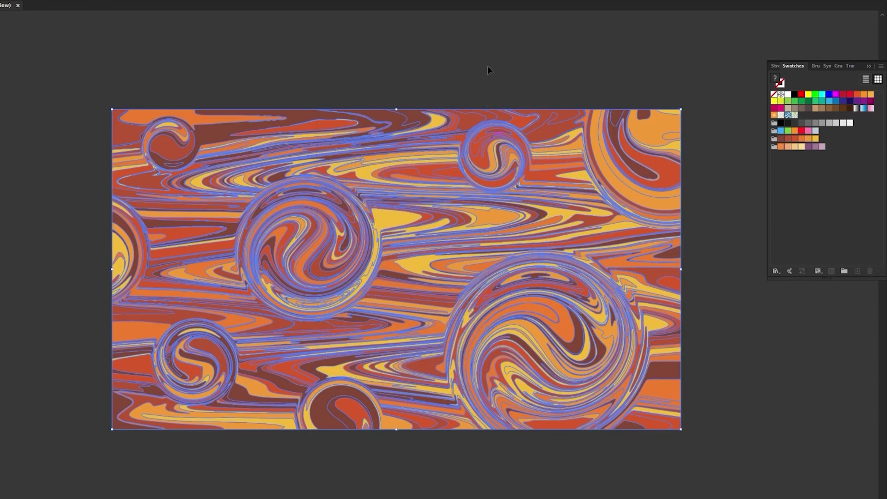
pyautogui.click(487, 67)
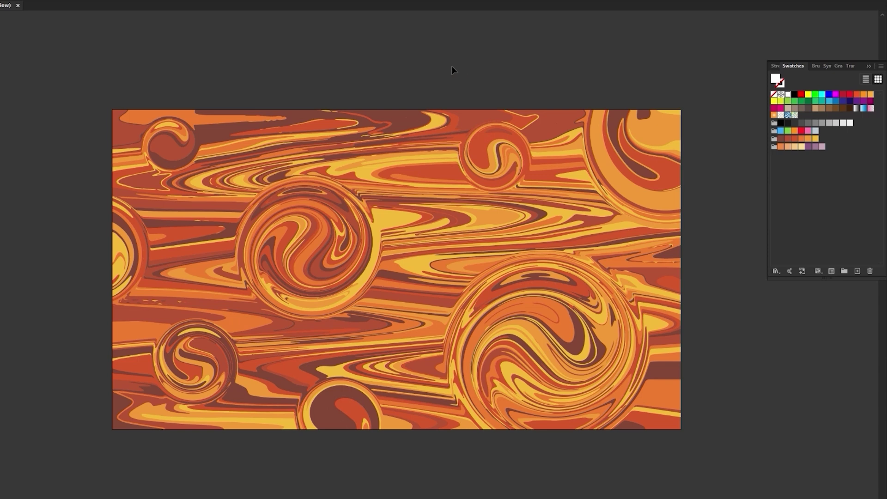
# Add the orange-to-purple colour group to the swatch selection and refill the artwork randomly with the randomus script's Fill Swatches
pyautogui.moveTo(472, 166); pyautogui.dragTo(505, 172)
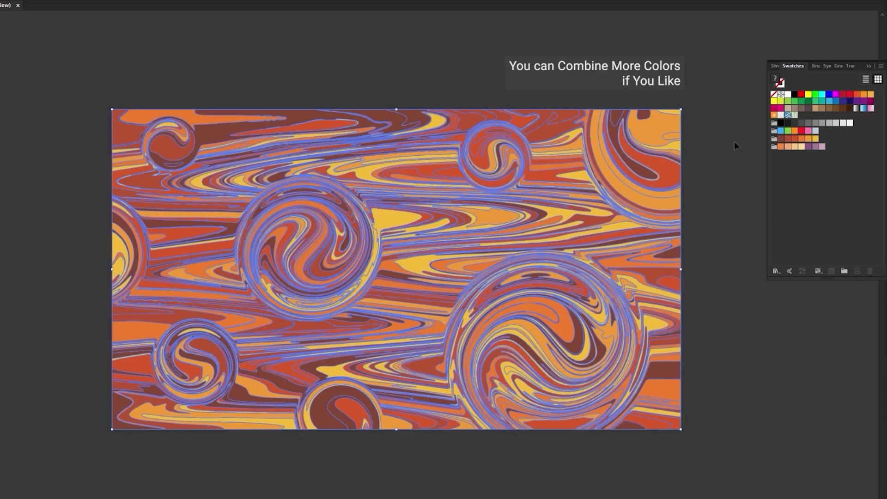
pyautogui.click(780, 150)
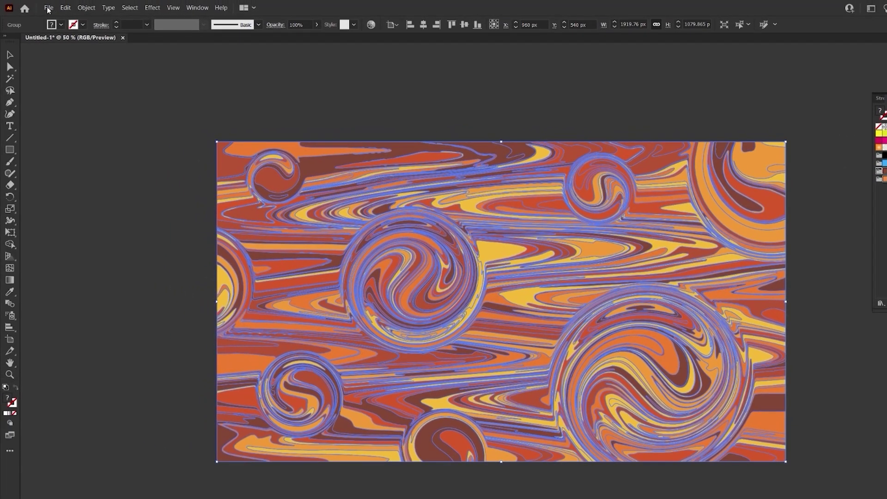
pyautogui.click(48, 8)
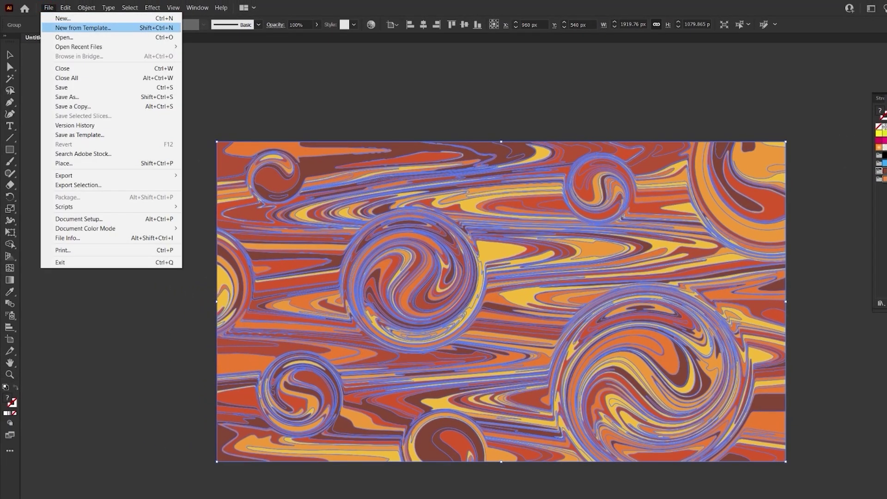
pyautogui.click(142, 208)
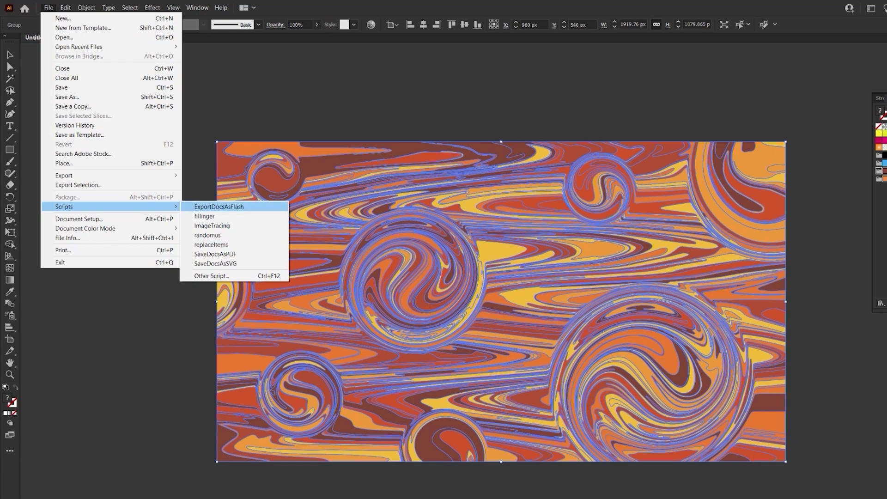
pyautogui.click(207, 235)
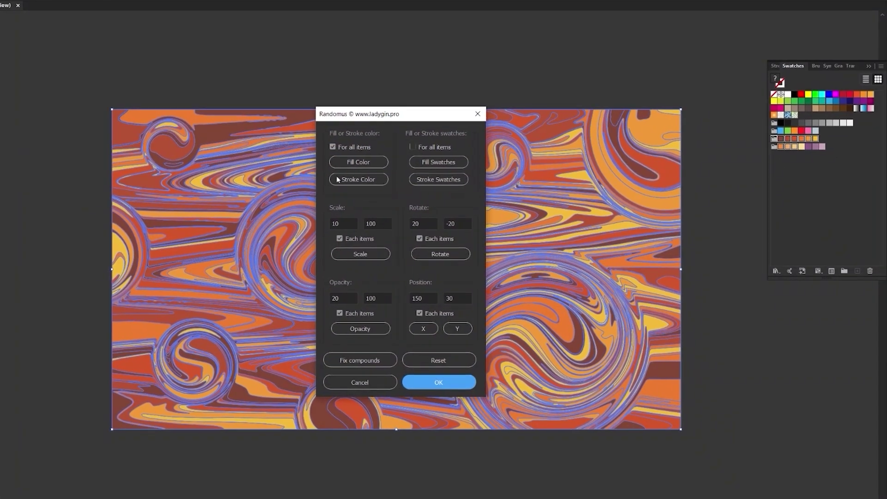
pyautogui.click(452, 164)
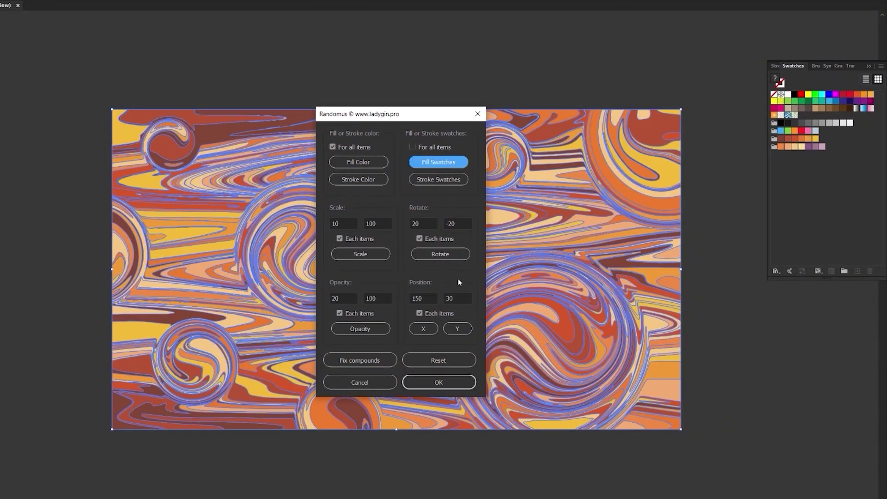
pyautogui.click(464, 386)
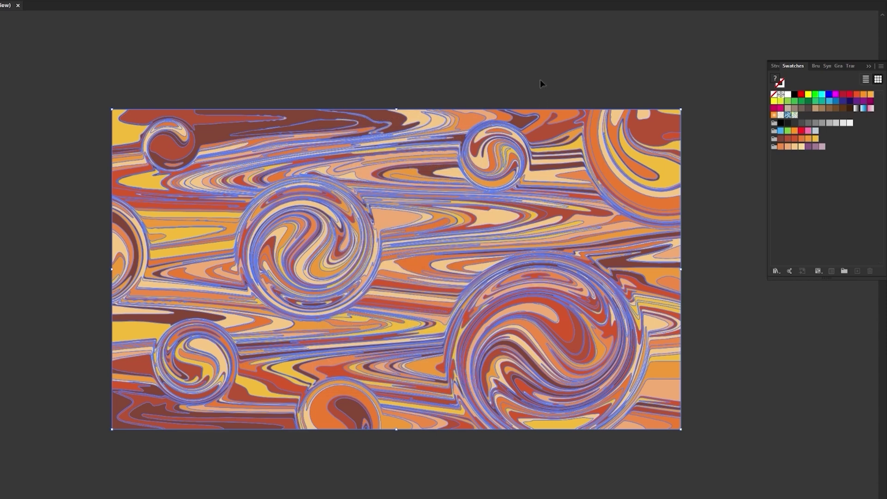
pyautogui.click(540, 81)
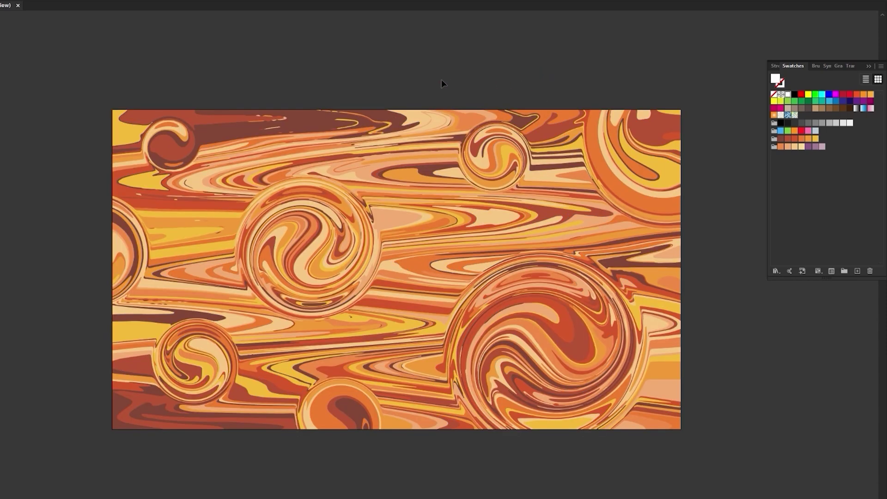
# Use Recolor Artwork to randomly change the marble artwork's colour order several times, and deselect the artwork
pyautogui.click(503, 137)
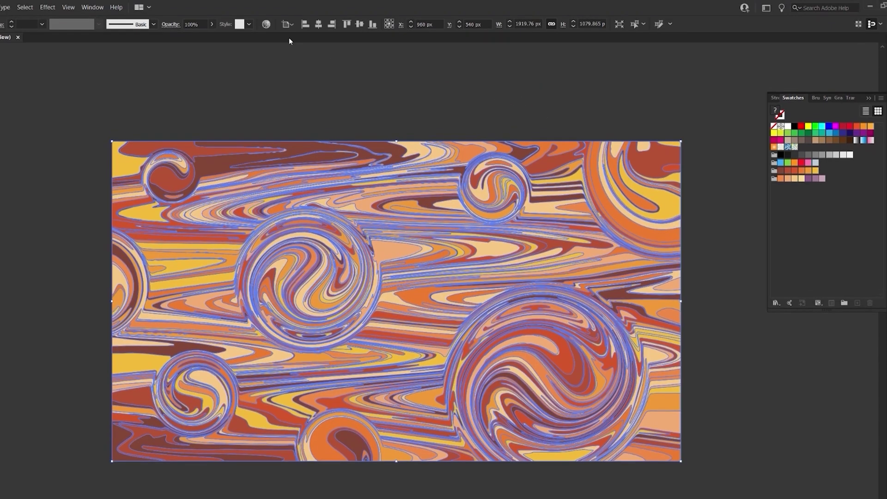
pyautogui.click(266, 25)
pyautogui.click(399, 159)
pyautogui.moveTo(499, 174); pyautogui.dragTo(572, 166)
pyautogui.click(610, 252)
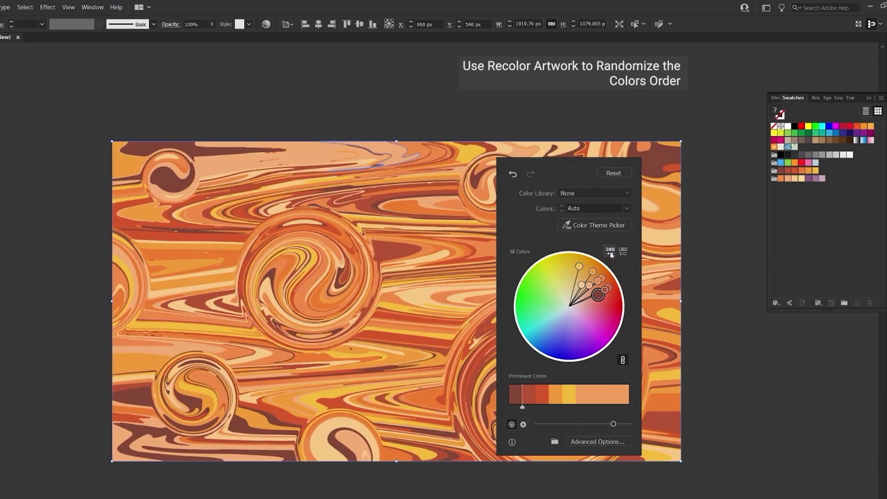
pyautogui.click(610, 251)
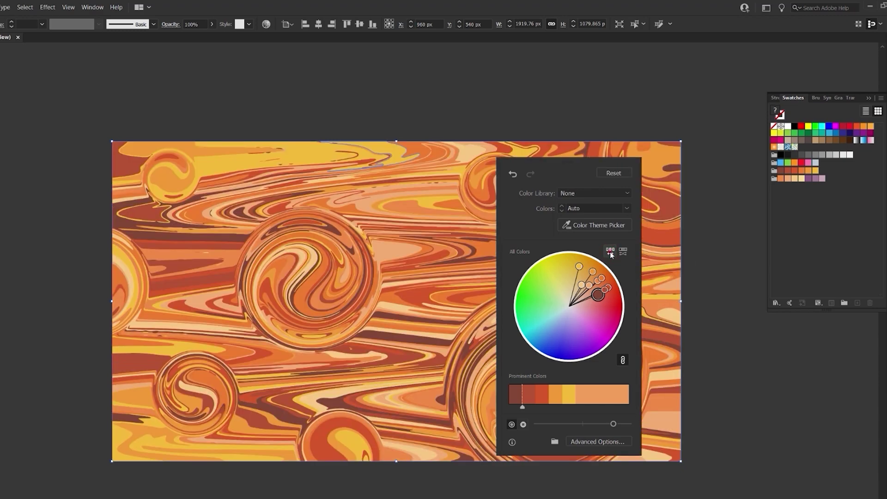
pyautogui.click(610, 253)
pyautogui.click(610, 253)
pyautogui.click(610, 253)
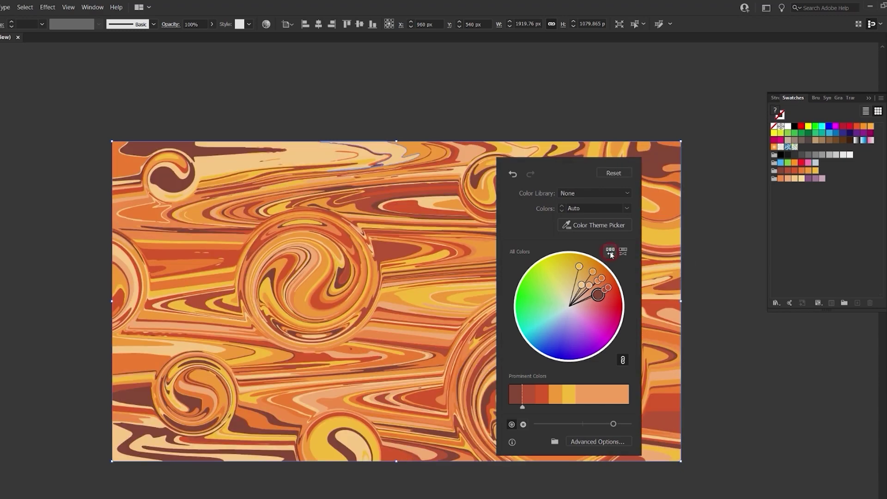
pyautogui.click(716, 217)
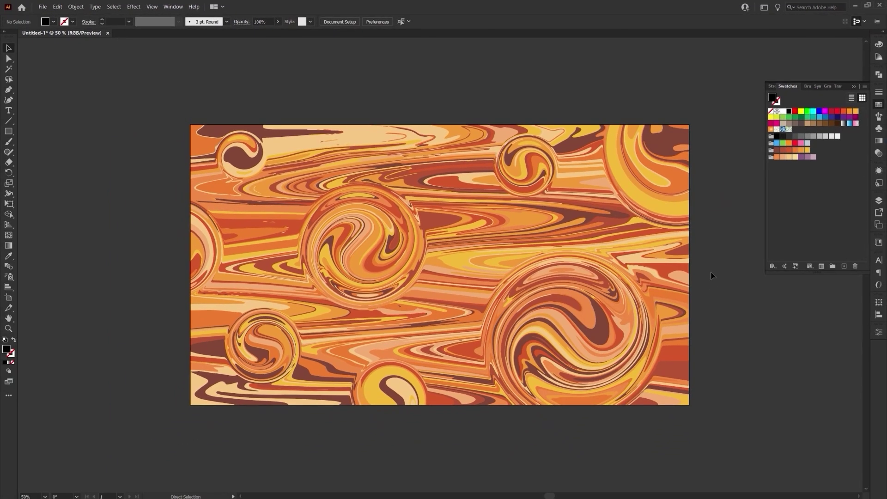
# Duplicate the marble artwork and place the copy just to the right of the original
pyautogui.hotkey('ctrl', '-')
pyautogui.moveTo(593, 314); pyautogui.dragTo(371, 287)
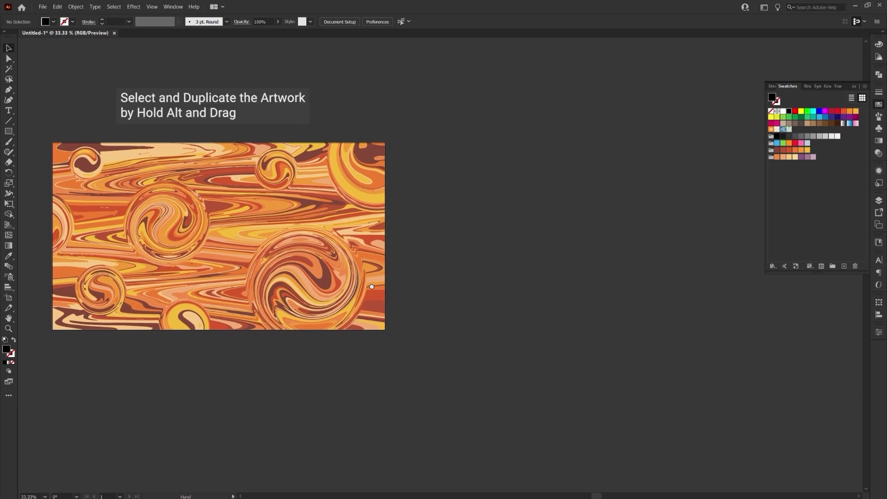
pyautogui.moveTo(327, 240); pyautogui.dragTo(661, 237)
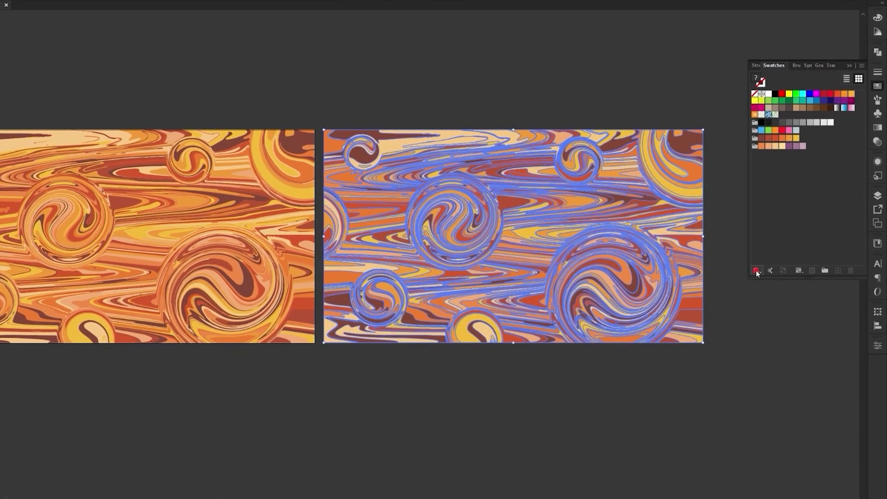
# Open the Sky gradient swatch library for the selected marble copy
pyautogui.click(756, 271)
pyautogui.click(789, 369)
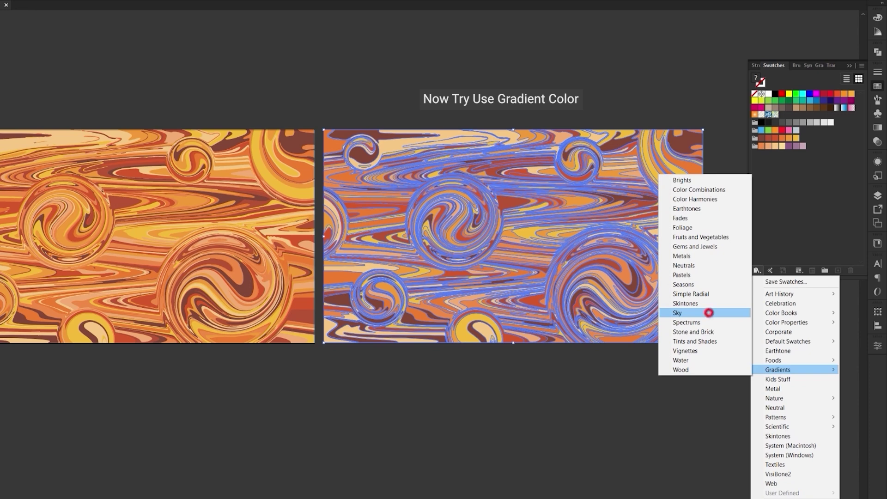
pyautogui.click(708, 313)
pyautogui.click(418, 286)
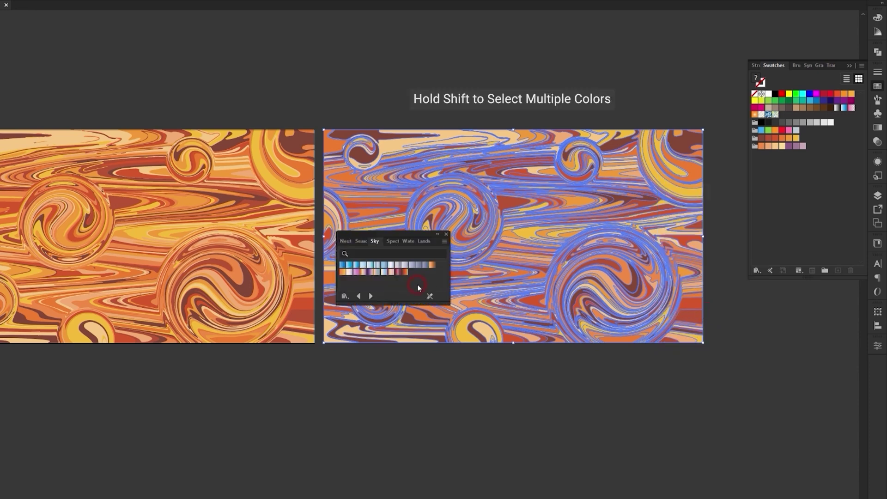
# Fill the marble copy with the first blue Sky gradient, add the library's first four gradients to the document swatches, and close the library
pyautogui.click(341, 266)
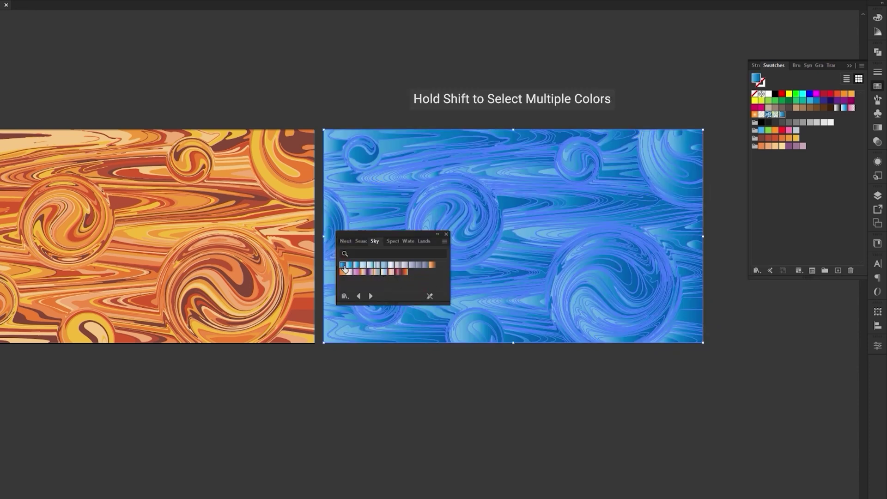
pyautogui.keyDown('shift'); pyautogui.click(363, 266); pyautogui.keyUp('shift')
pyautogui.moveTo(362, 266); pyautogui.dragTo(486, 312)
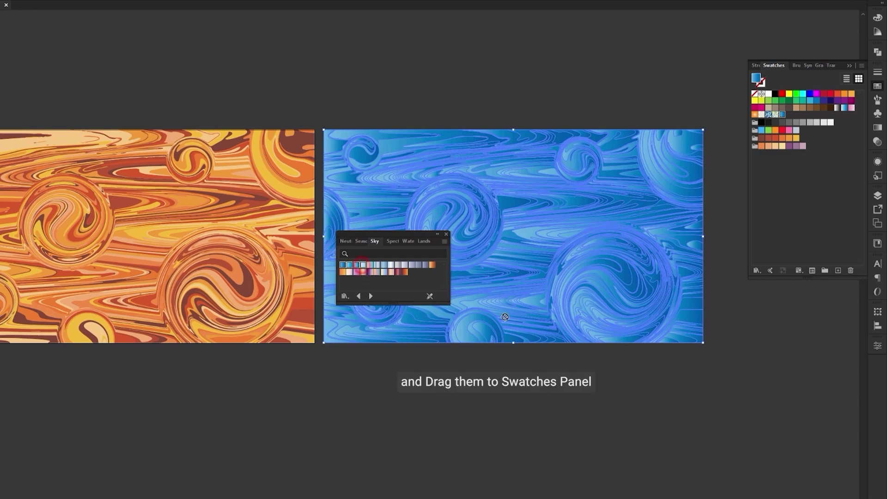
pyautogui.moveTo(724, 277); pyautogui.dragTo(794, 159)
pyautogui.moveTo(801, 118); pyautogui.dragTo(802, 116)
pyautogui.click(446, 234)
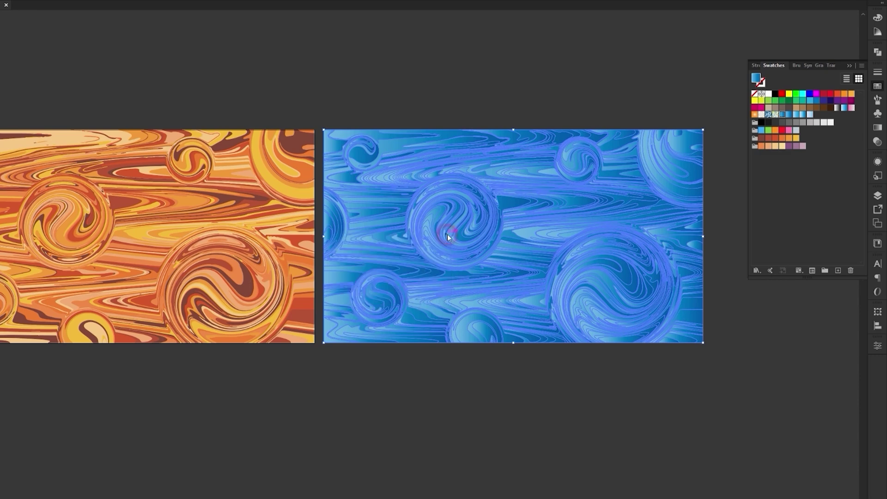
# Reselect the blue marble copy and fill it randomly with the added Sky gradients using the randomus script's Fill Swatches
pyautogui.click(721, 320)
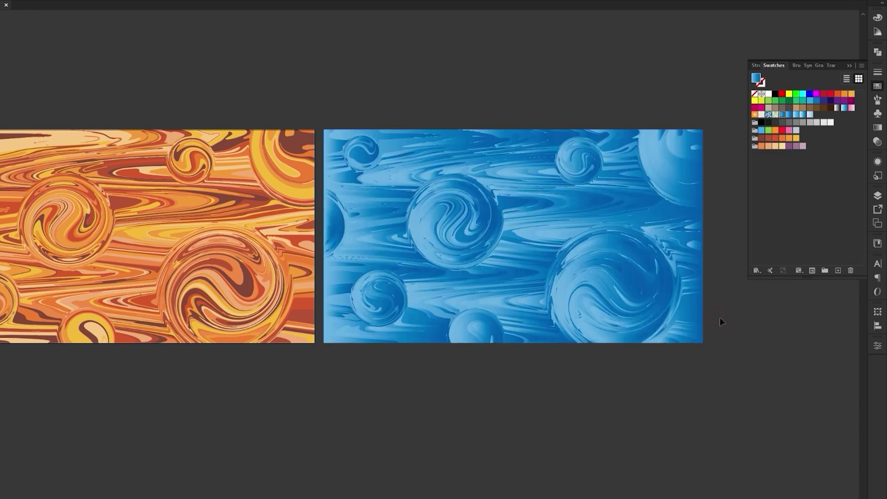
pyautogui.moveTo(692, 277); pyautogui.dragTo(686, 282)
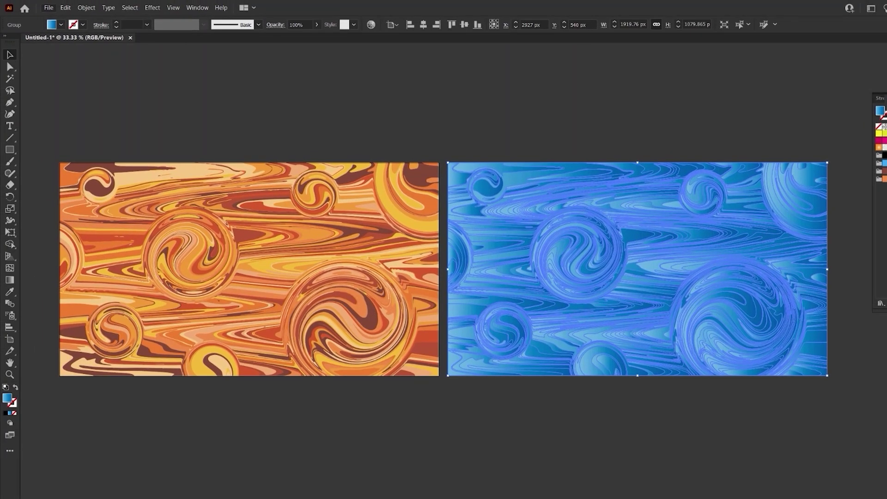
pyautogui.click(30, 3)
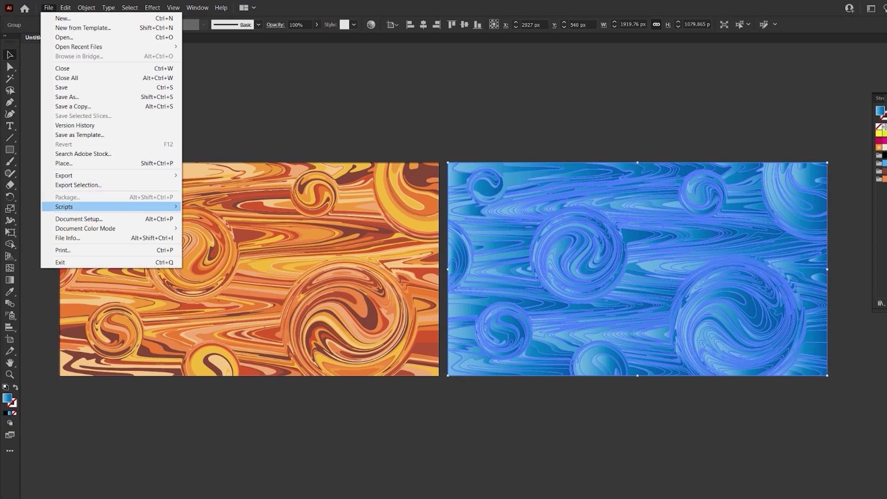
pyautogui.click(133, 206)
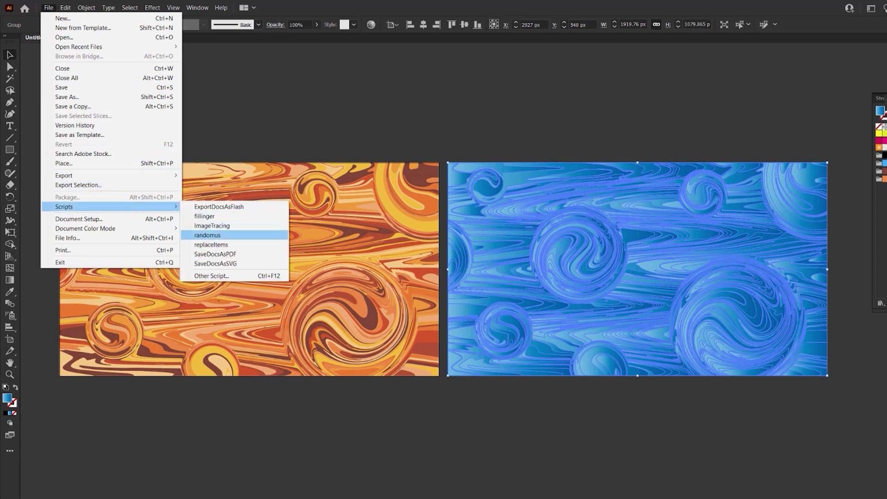
pyautogui.click(207, 235)
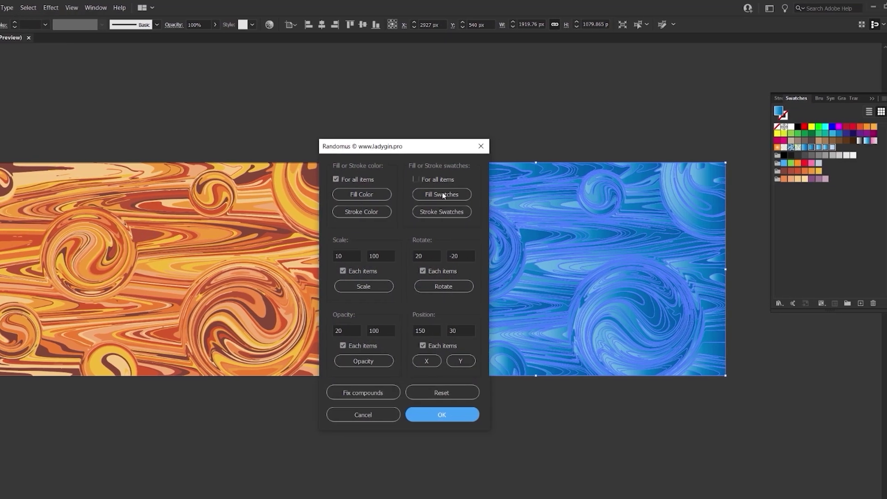
pyautogui.click(443, 194)
pyautogui.click(462, 411)
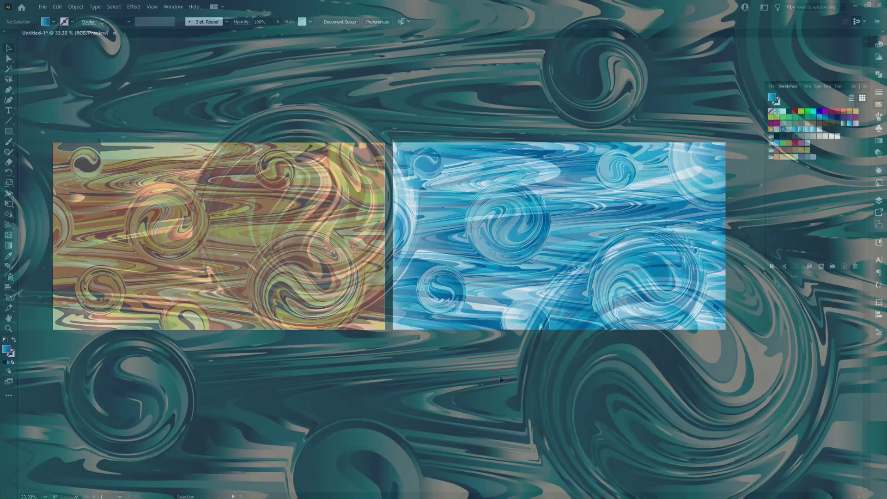